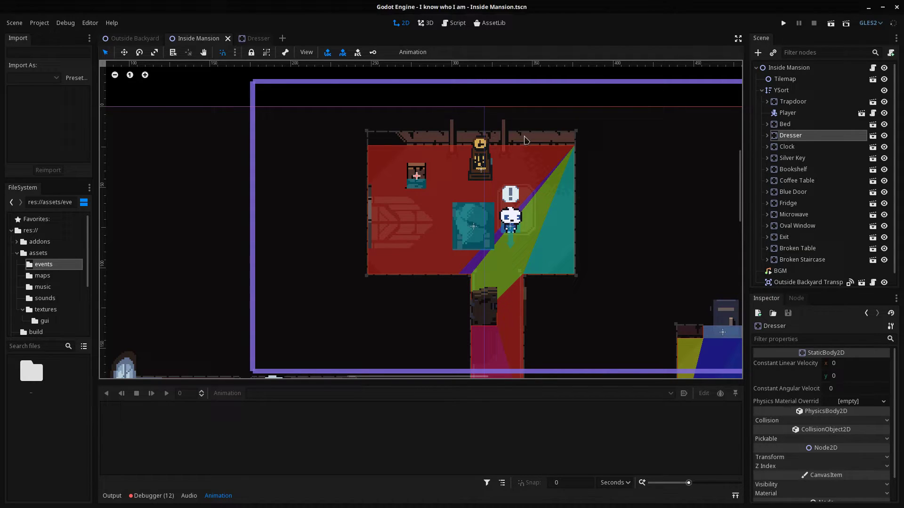
Shift the mansion map view and run the game with F5
middle_click_drag(464, 146, 457, 147)
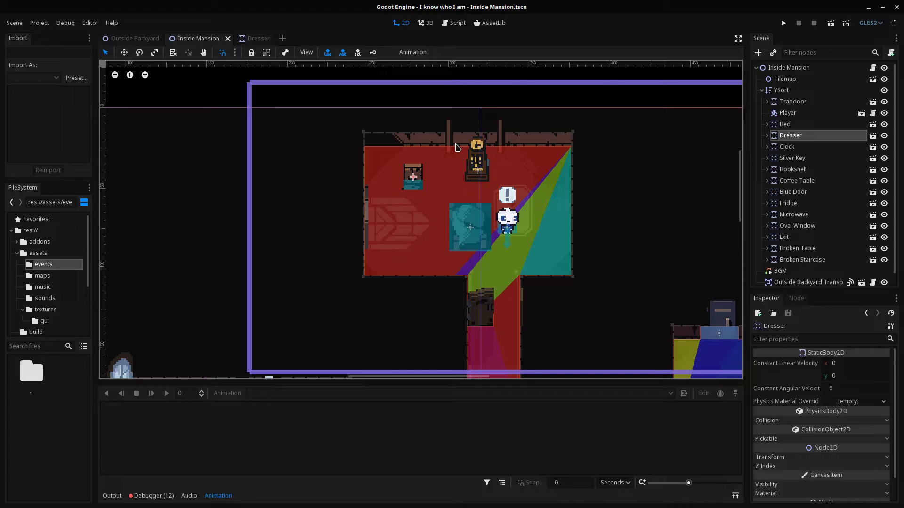
middle_click_drag(475, 111, 381, 135)
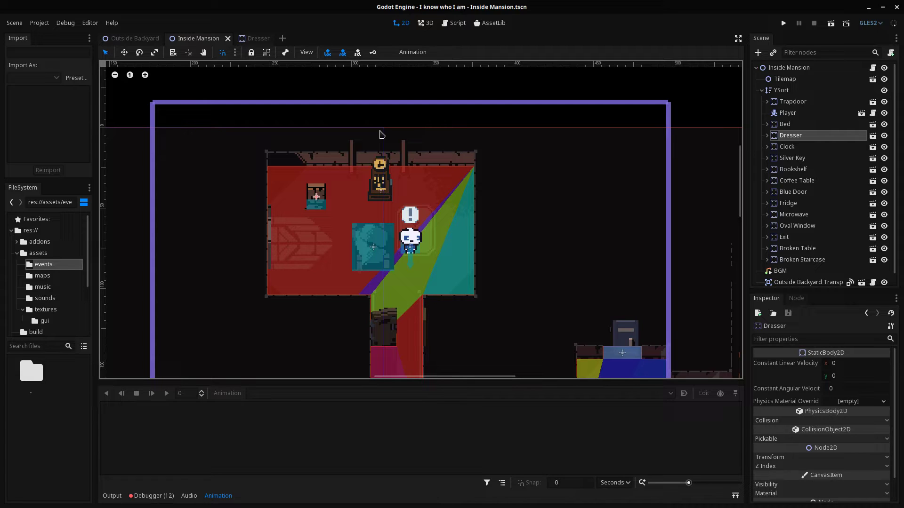
key("F5")
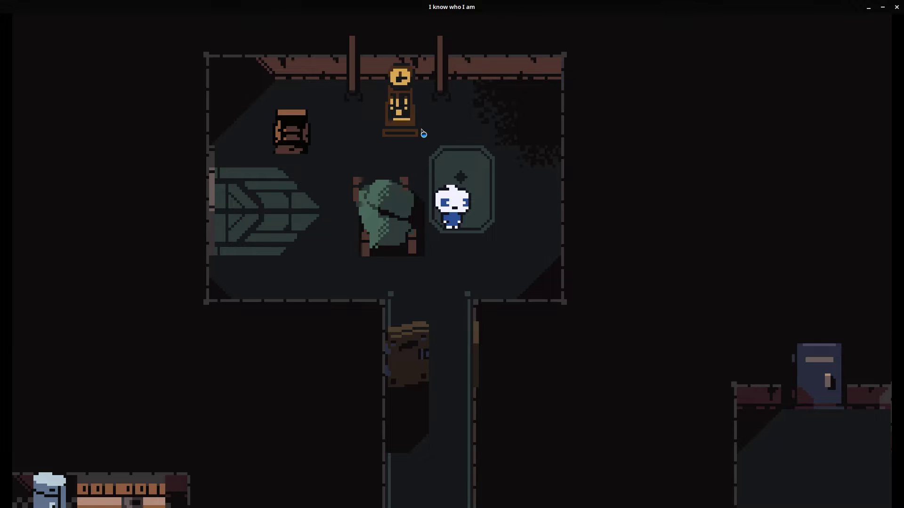
Walk beside the bed and read its dialogue
key("Right")
key("Up")
key("Left")
key("space")
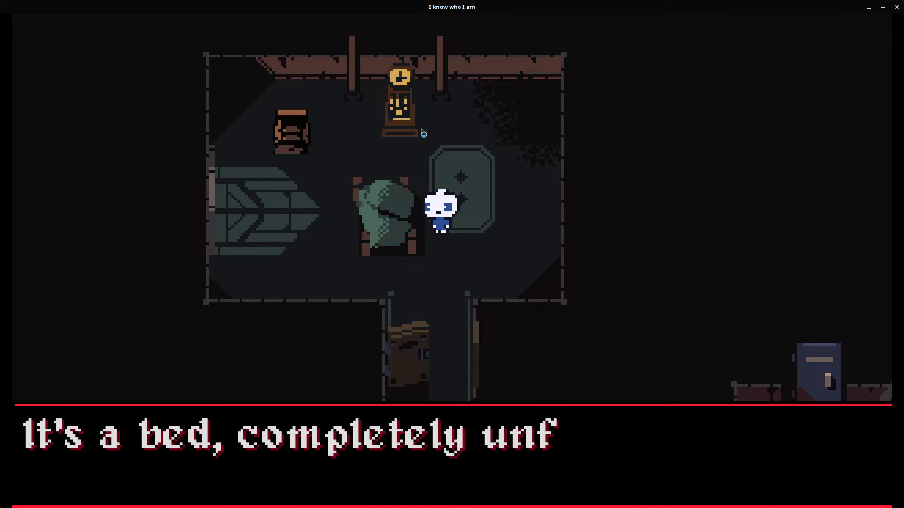
key("space")
Examine the old clock and agree to change its time to 05:59
key("space")
key("Up")
key("space")
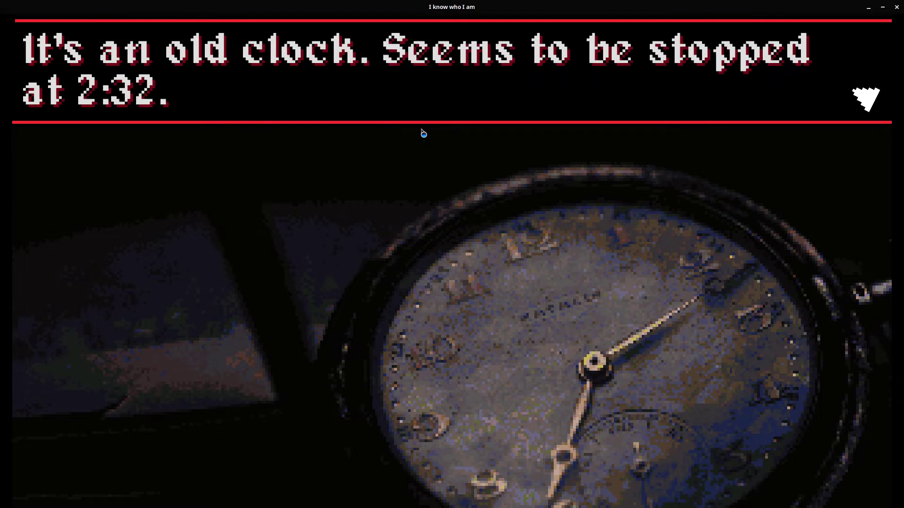
key("space")
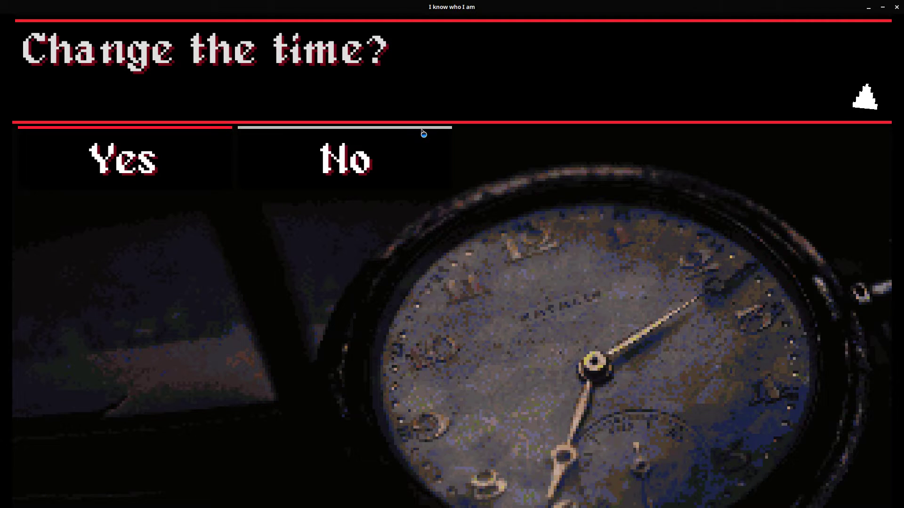
key("space")
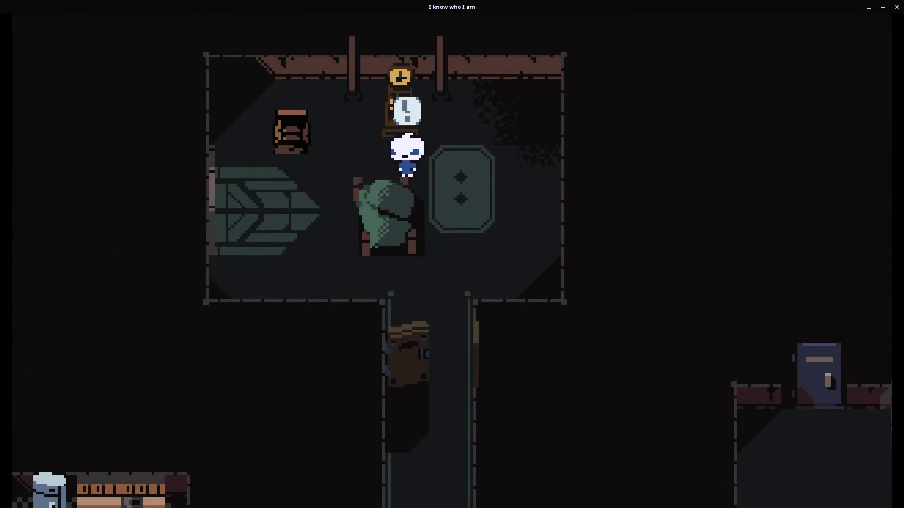
Take the item from the old armoire and examine the bed again
key("Return")
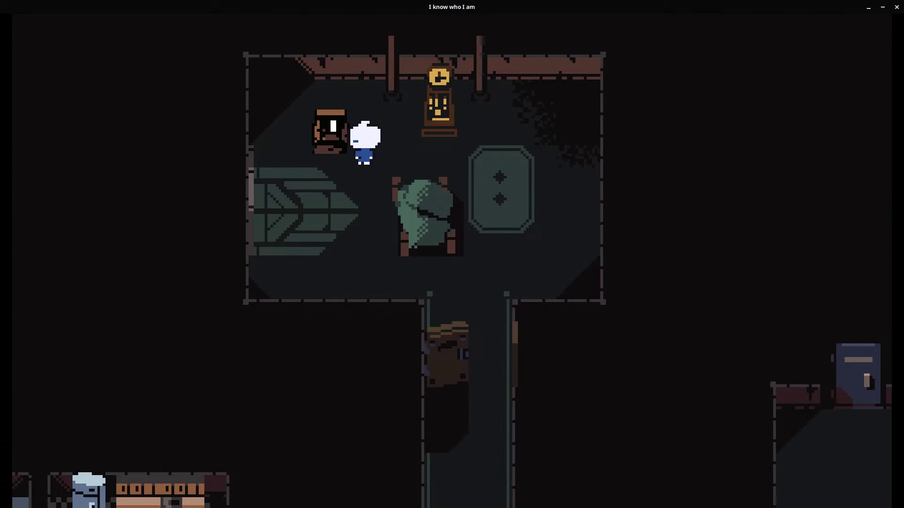
key("Return")
key("Return")
key("Return")
key("Down")
key("Right")
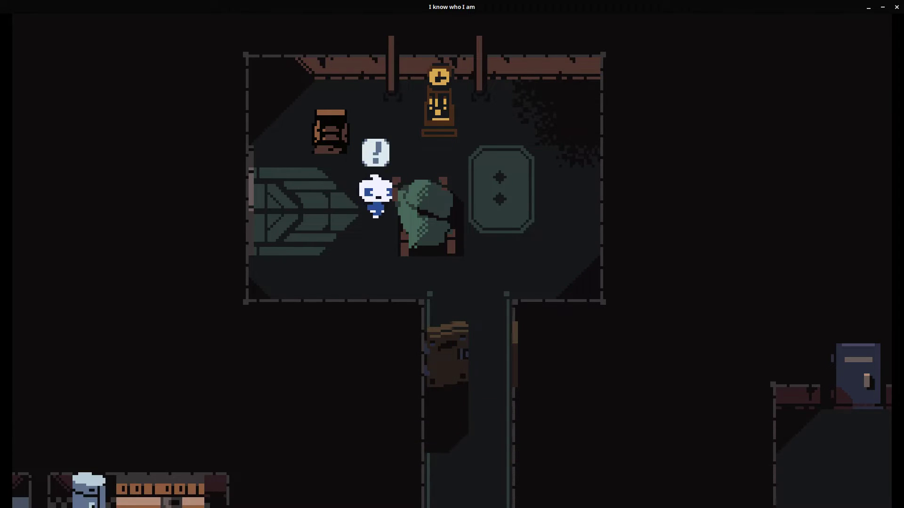
key("Return")
key("Return")
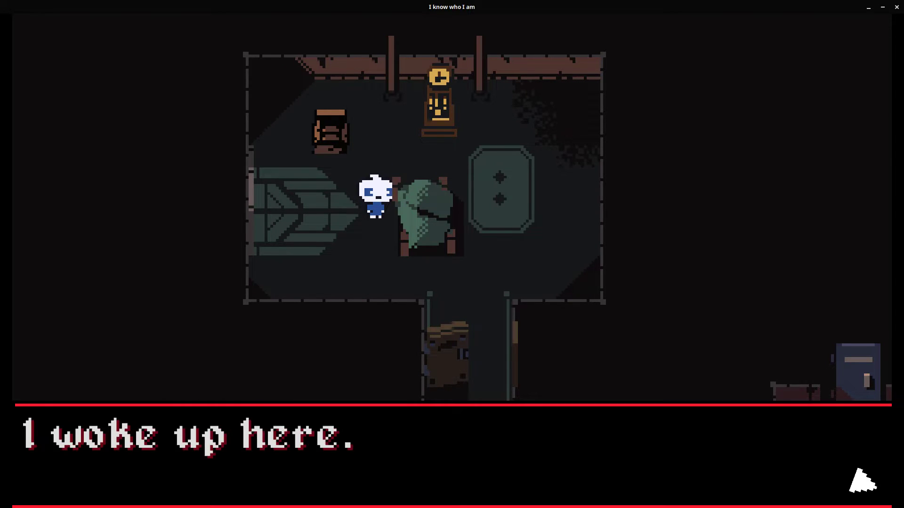
key("Return")
Walk down the corridor and read the watch-making bookshelf's full description
key("Down")
key("Right")
key("Down")
key("Right")
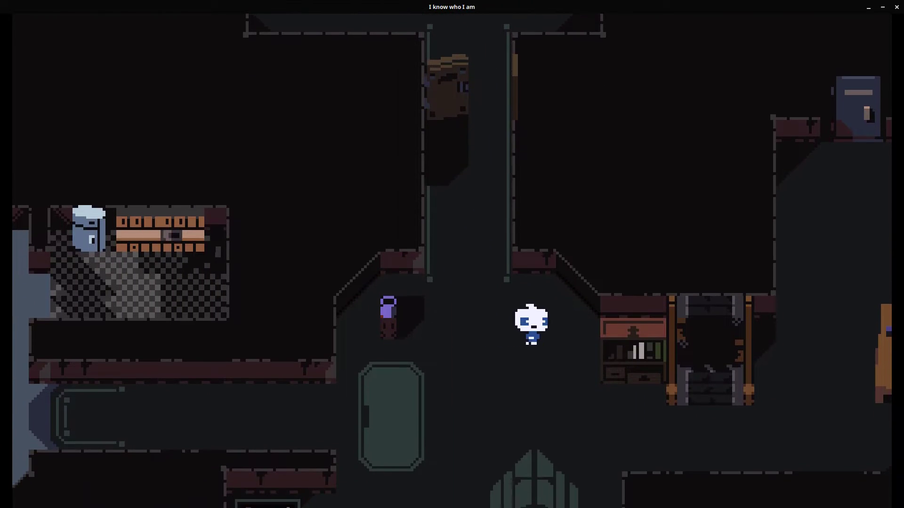
key("Up")
key("Return")
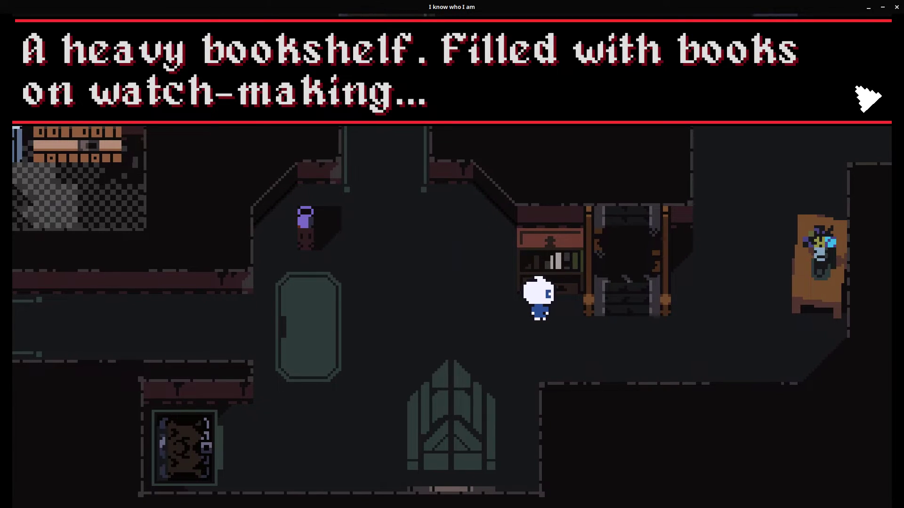
key("Return")
key("Return")
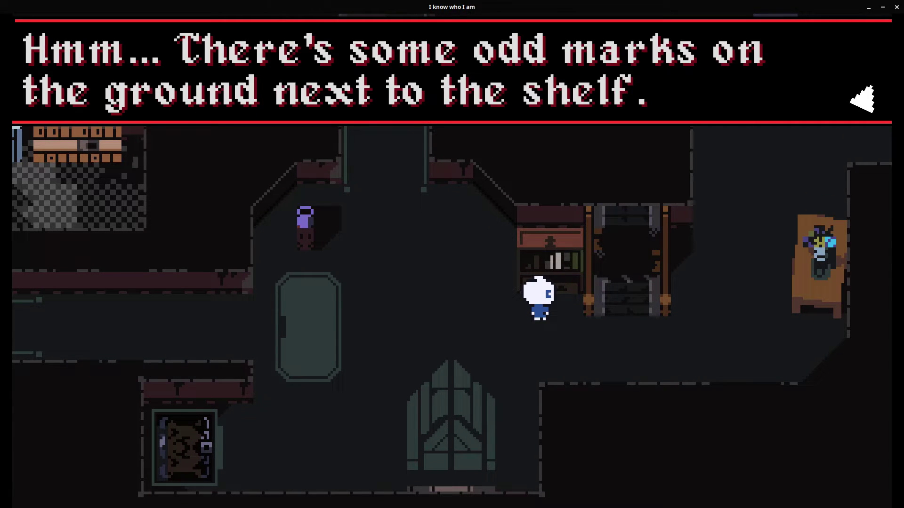
key("Return")
Leave the bookshelf and walk up into the upper corridor
key("Right")
key("Down")
key("Right")
key("Up")
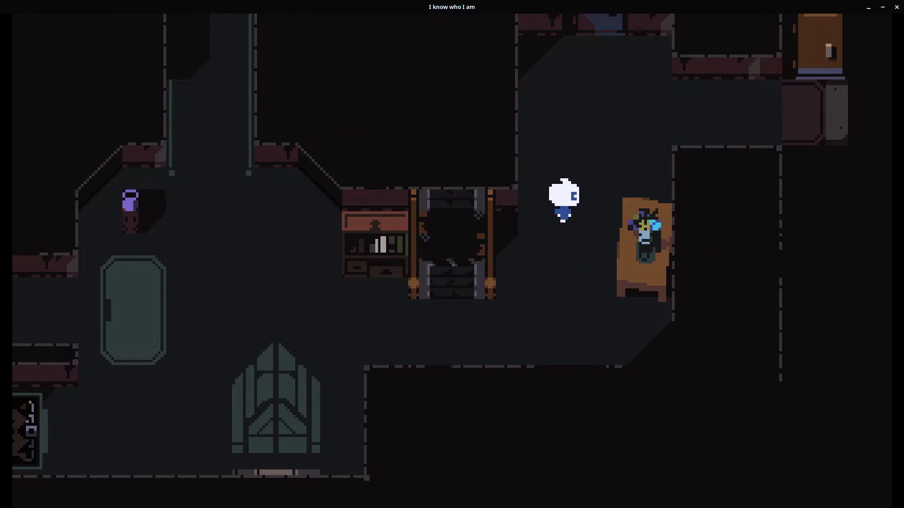
Walk outside to the old shed and find its door locked
key("Right")
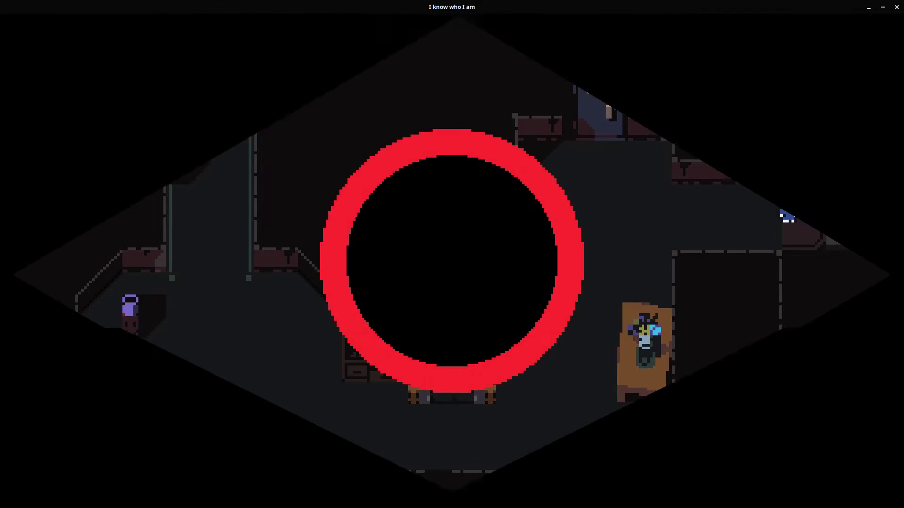
key("Right")
key("Down")
key("Right")
key("Up")
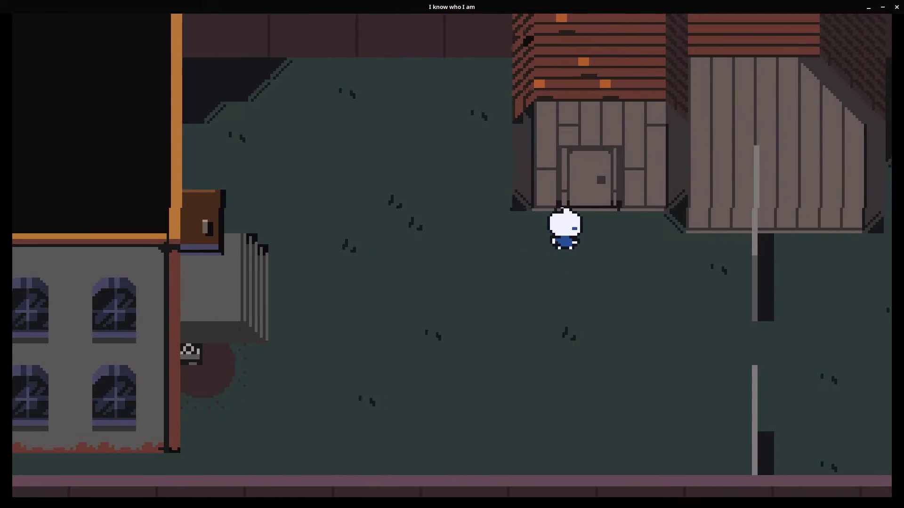
key("z")
key("z")
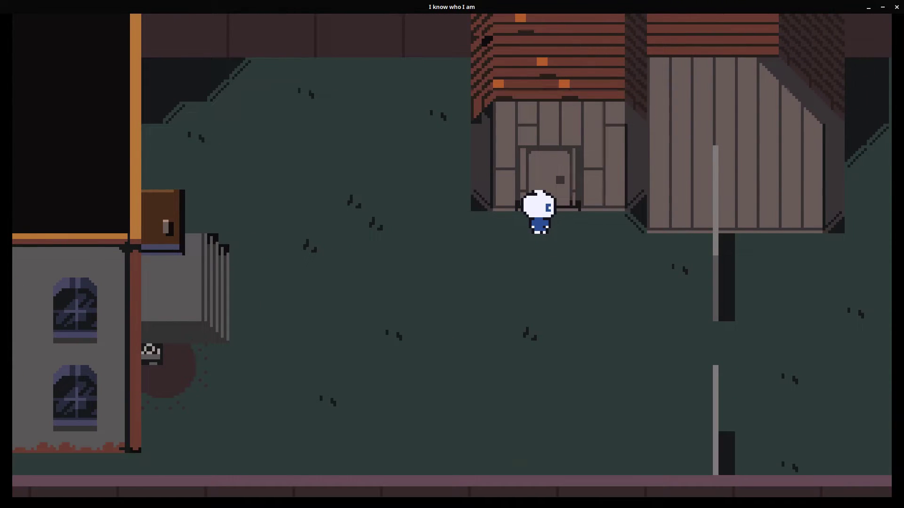
key("z")
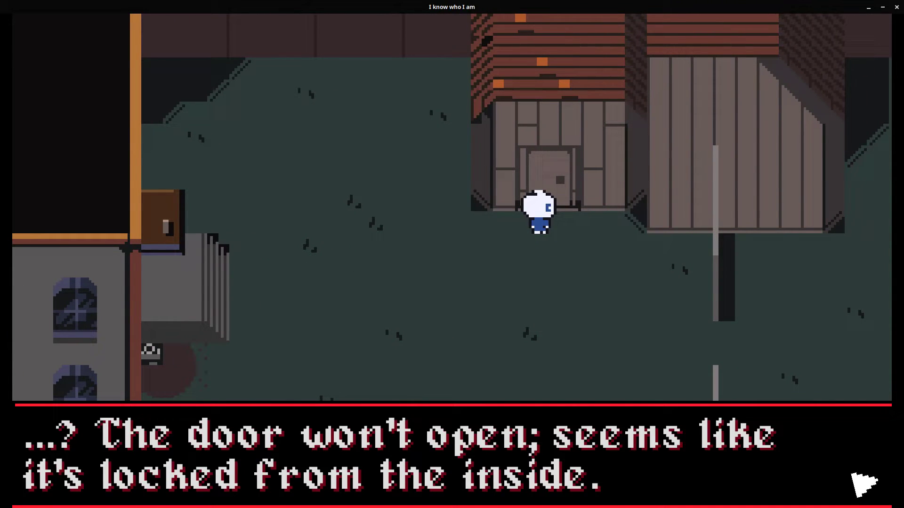
Walk left across the grass and examine the garden hose outlet
key("z")
key("Left")
key("Down")
key("Down")
key("Left")
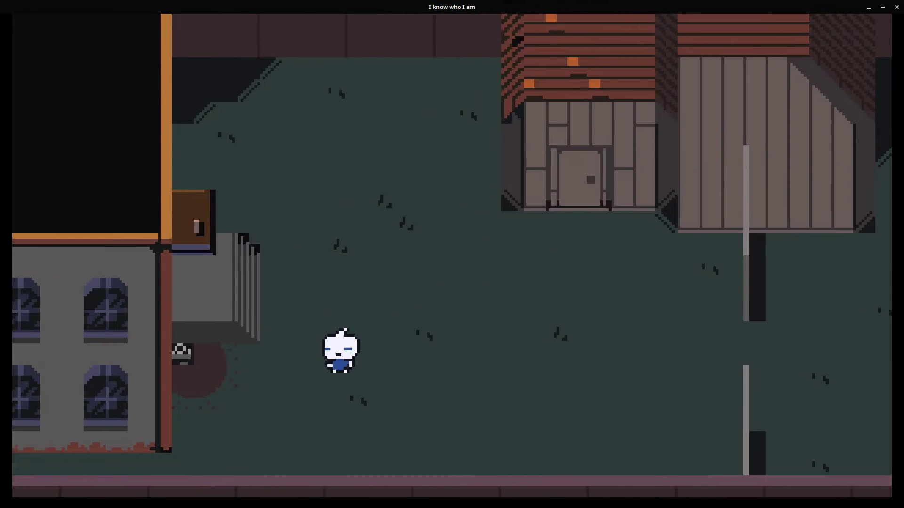
key("Left")
key("z")
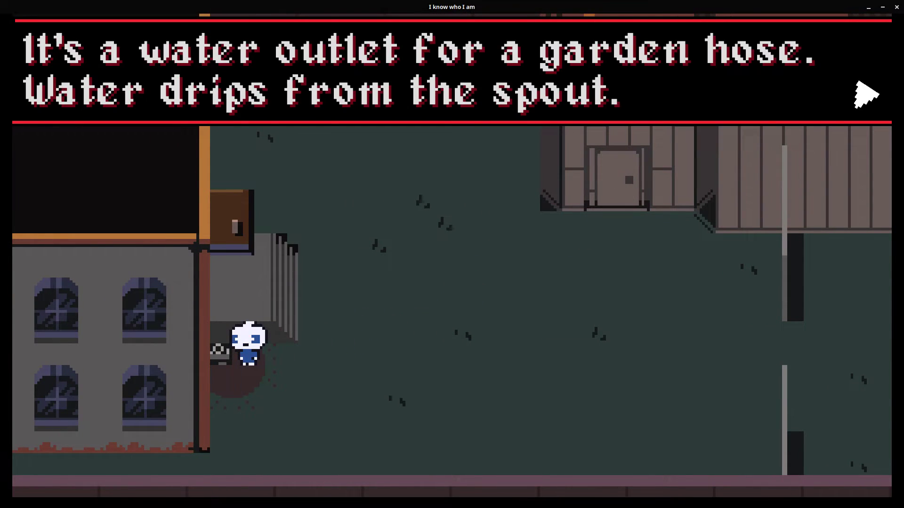
key("z")
key("Right")
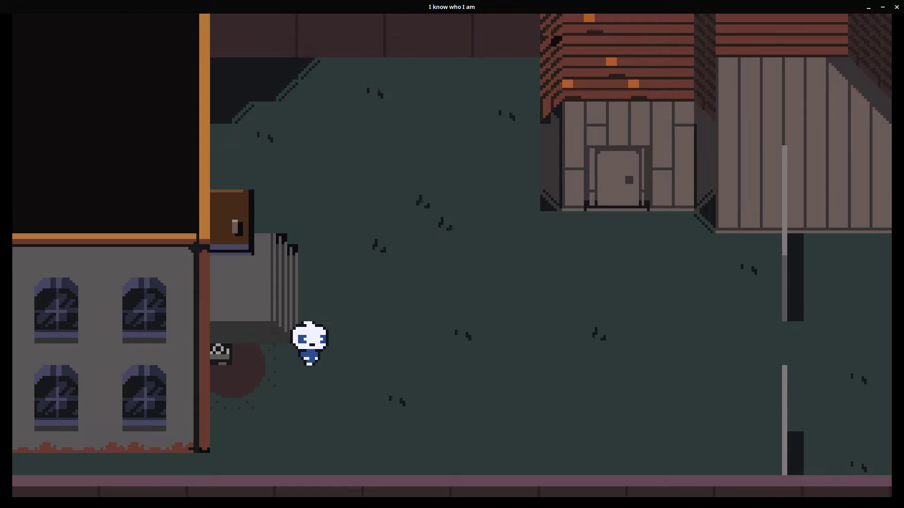
Walk up-right to the poplar tree and read its description
key("Right")
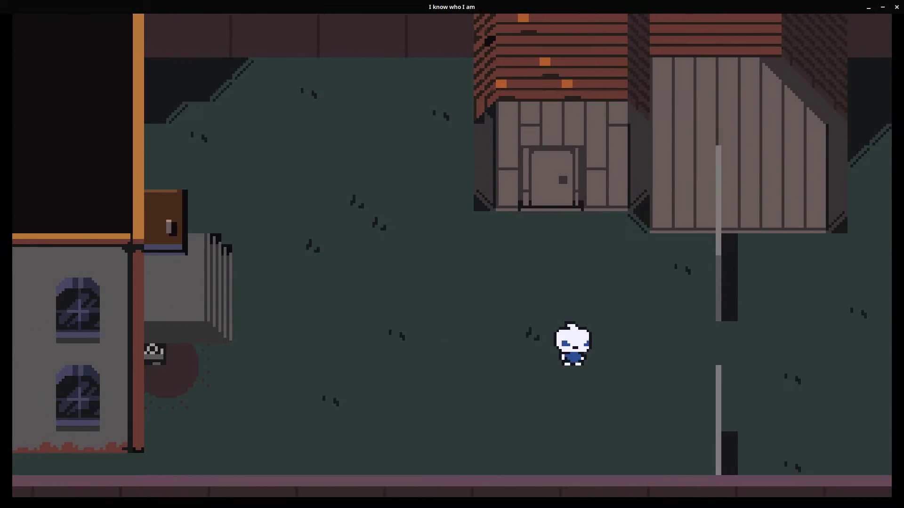
key("Right")
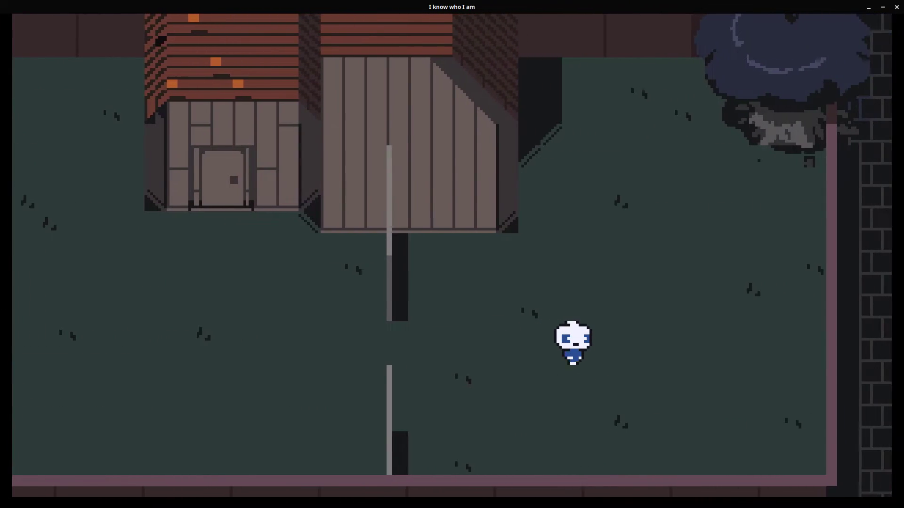
key("Right")
key("Up")
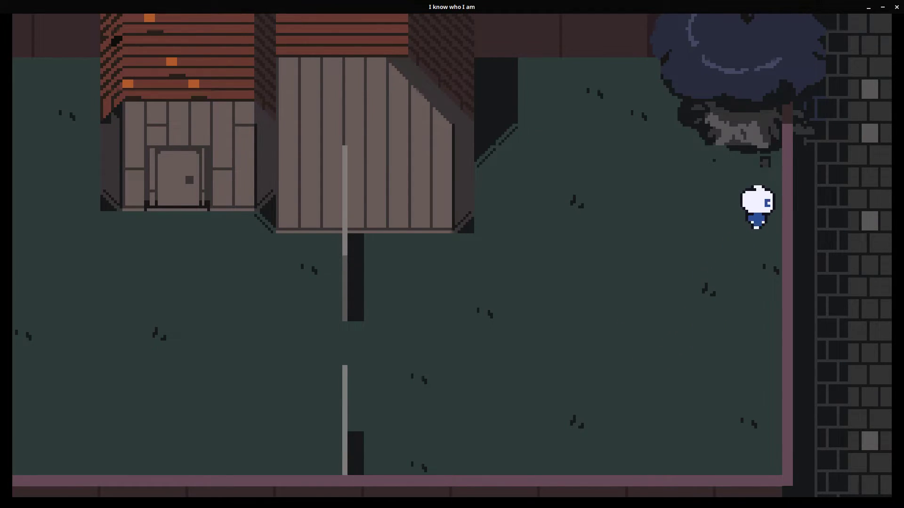
key("z")
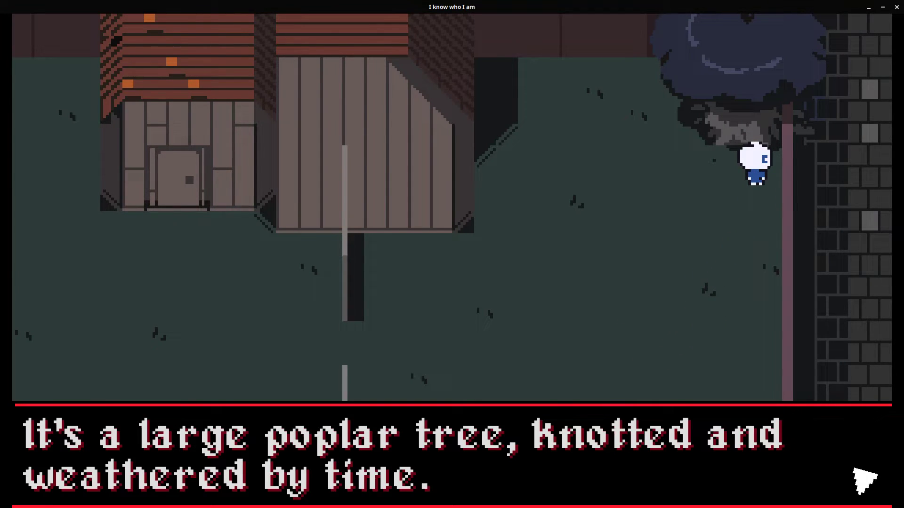
key("z")
key("z")
key("Down")
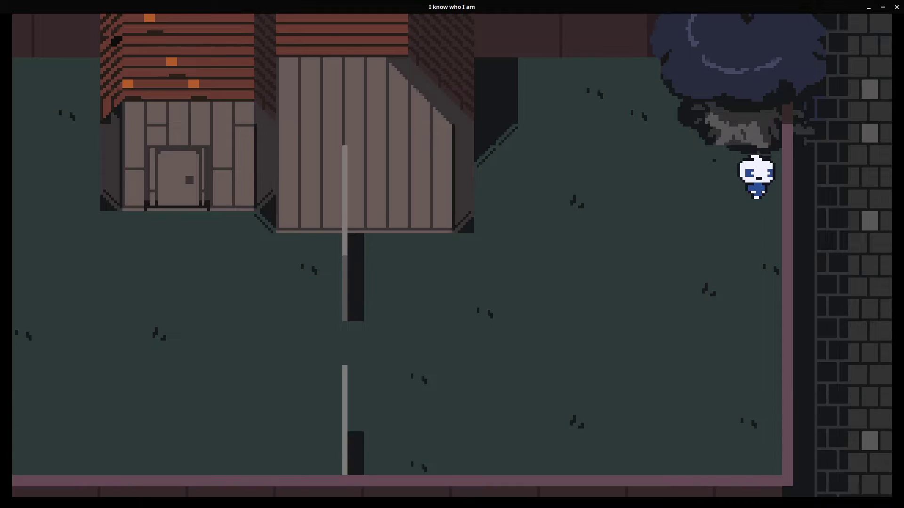
Use the Book from the inventory to read 'The Day I Became Whole'
key("Left")
key("x")
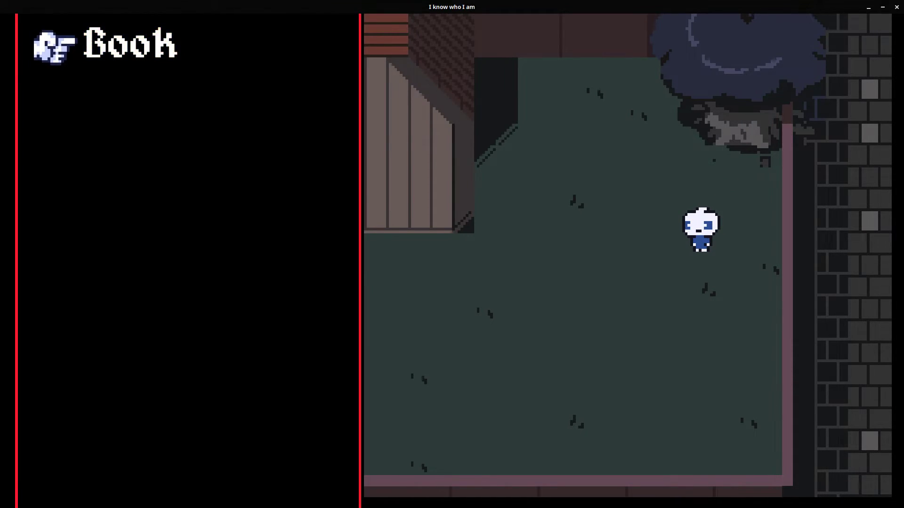
key("z")
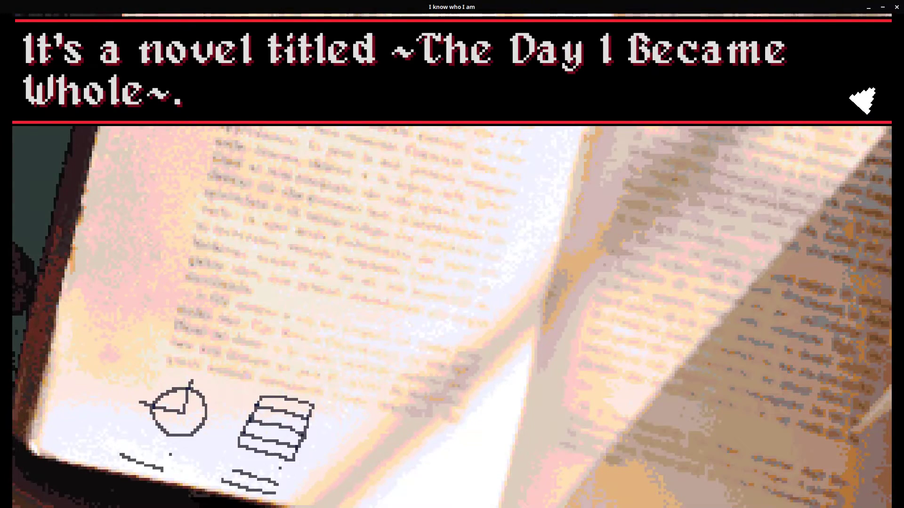
key("z")
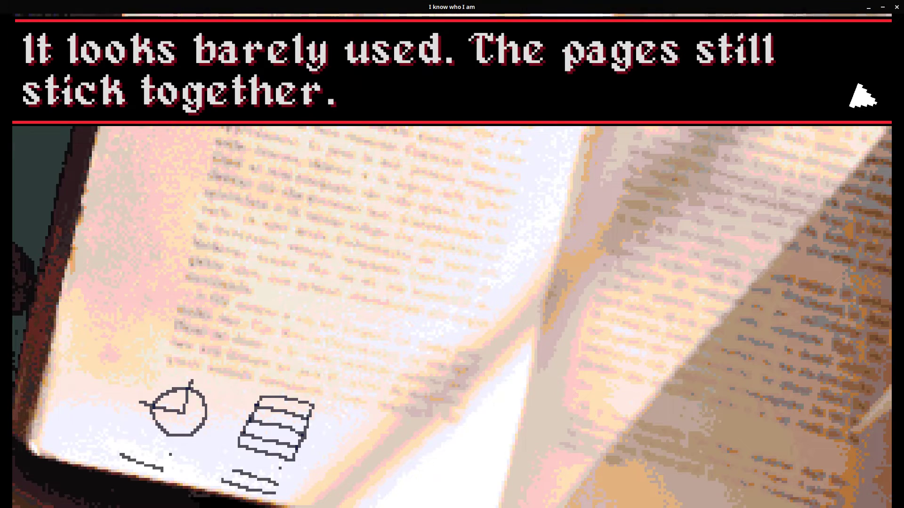
key("z")
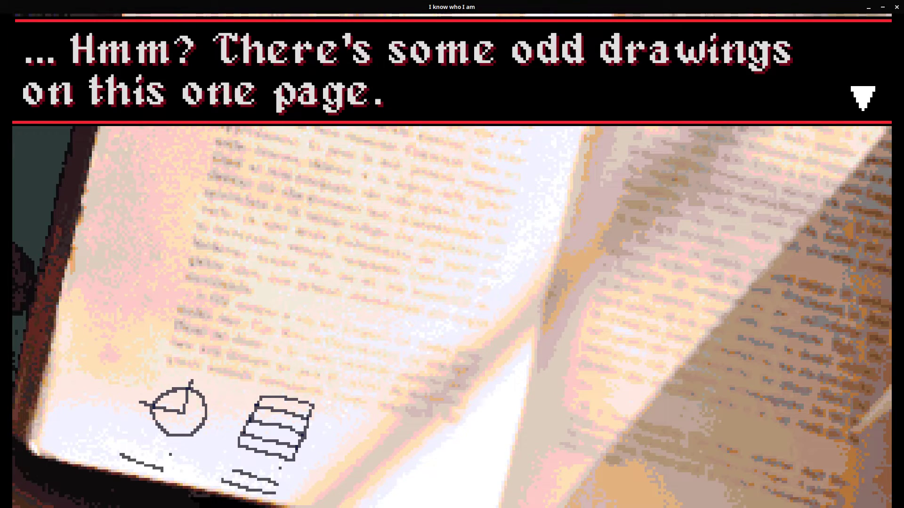
key("z")
Walk down-left, then quit the game with Alt+F4 back to Godot
key("Left")
key("Down")
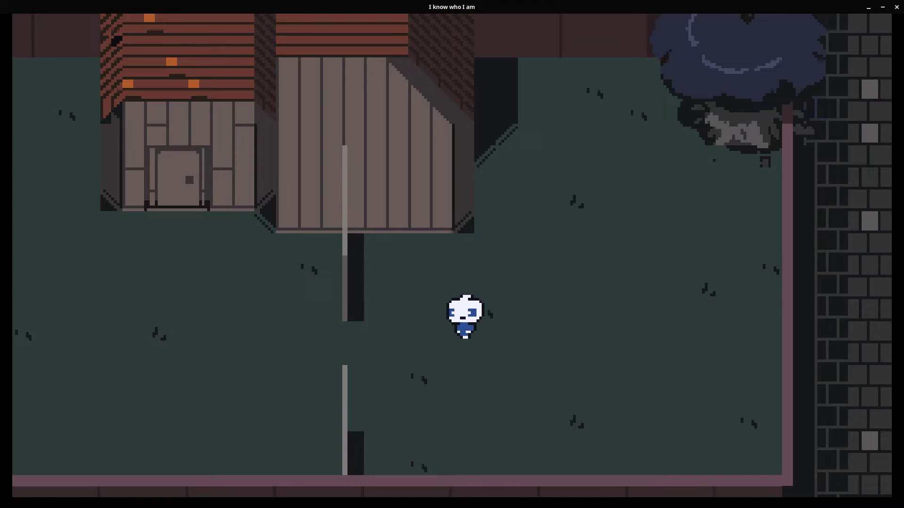
key("Left")
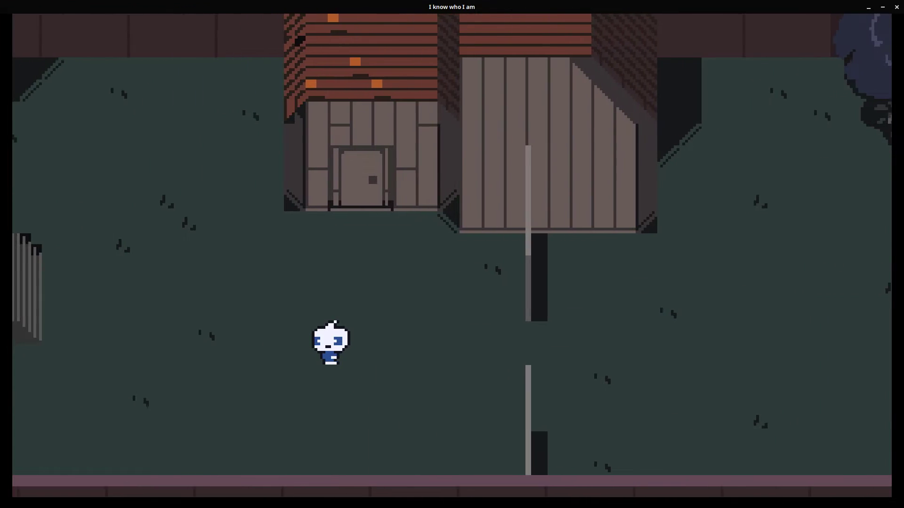
key("alt+F4")
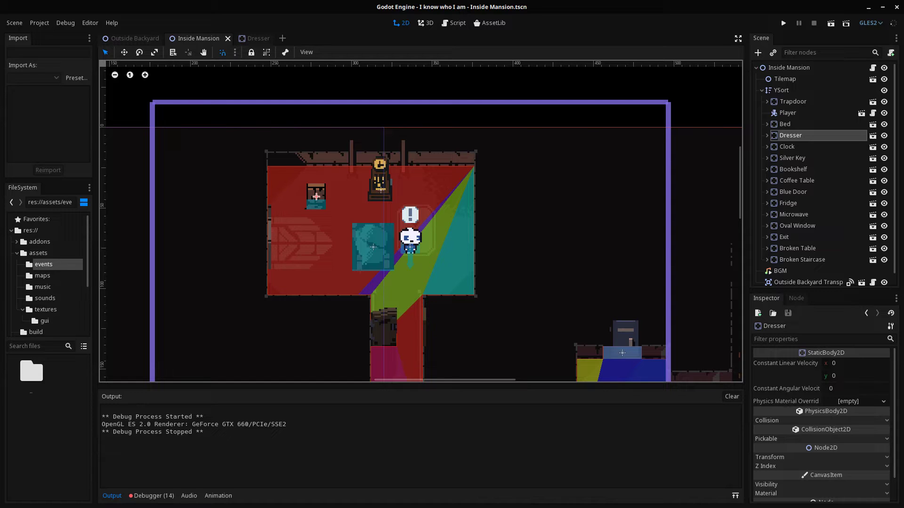
Zoom out across the Inside Mansion map, then switch to the Outside Backyard scene tab
scroll(561, 202, "down", 5)
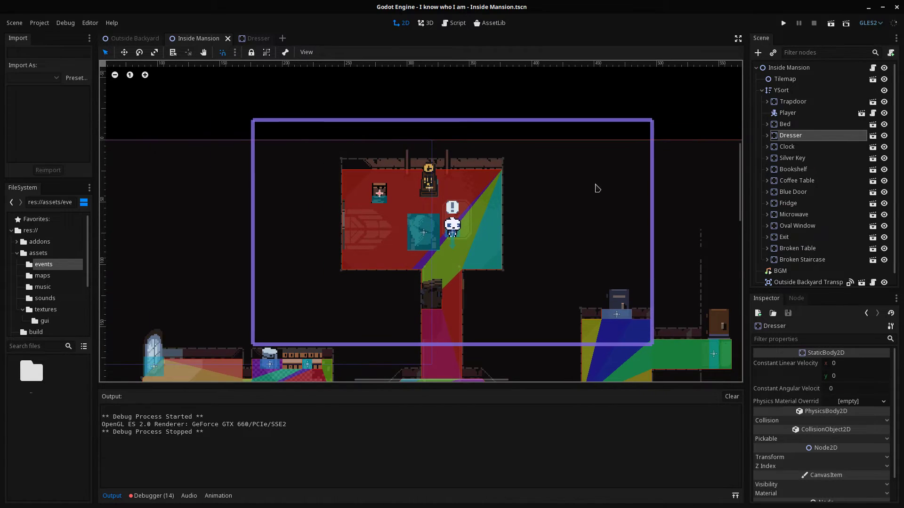
middle_click_drag(609, 157, 623, 147)
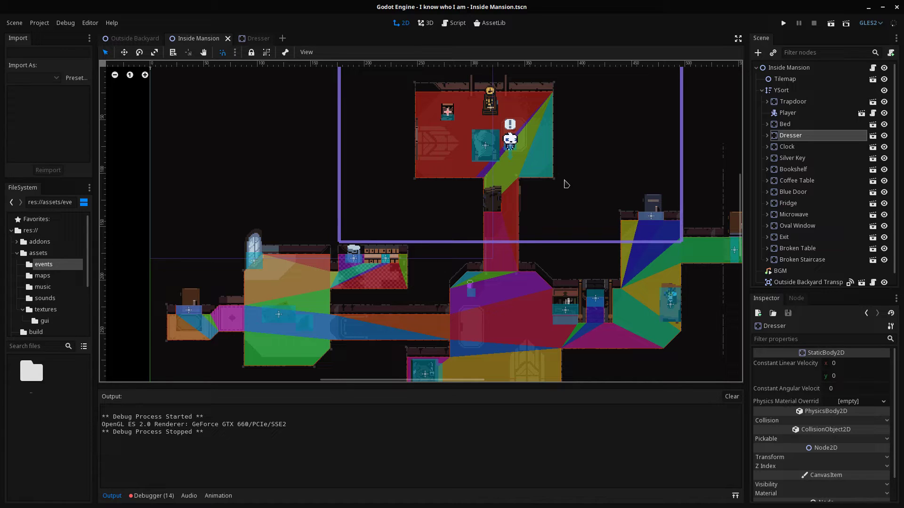
scroll(560, 222, "down", 2)
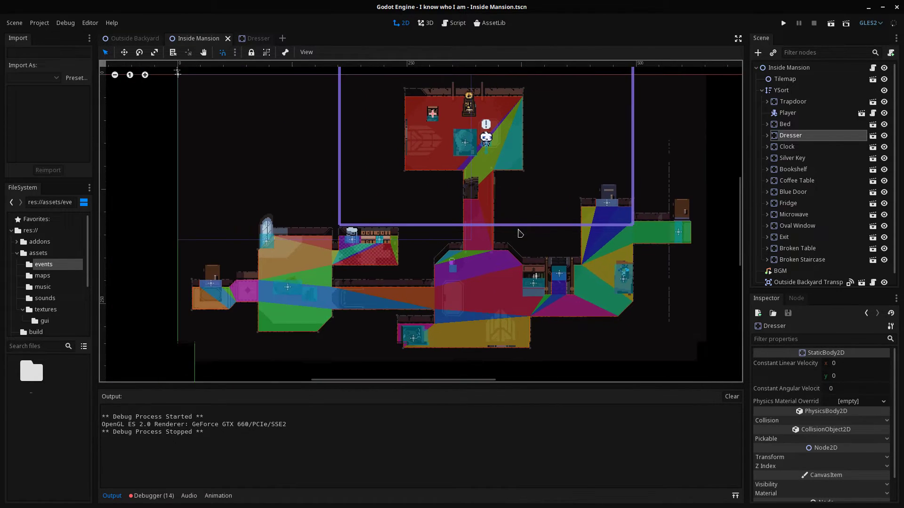
scroll(519, 235, "down", 2)
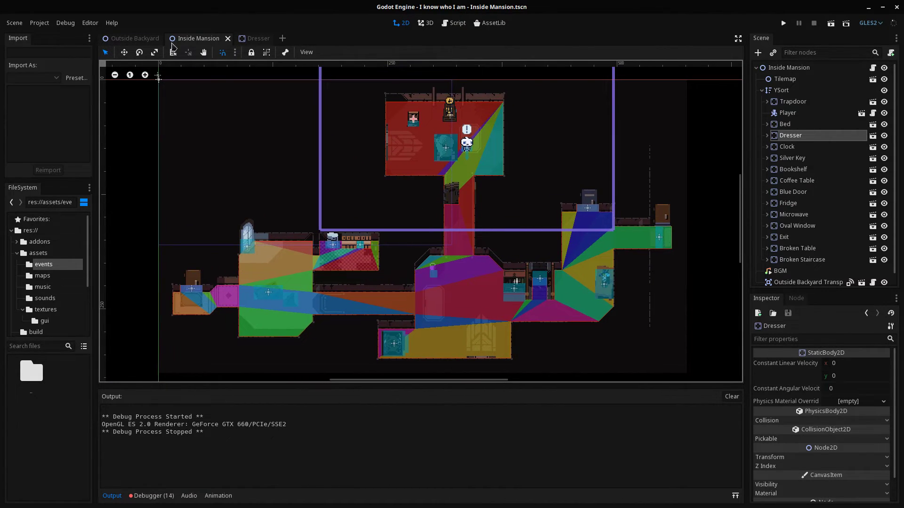
left_click(141, 40)
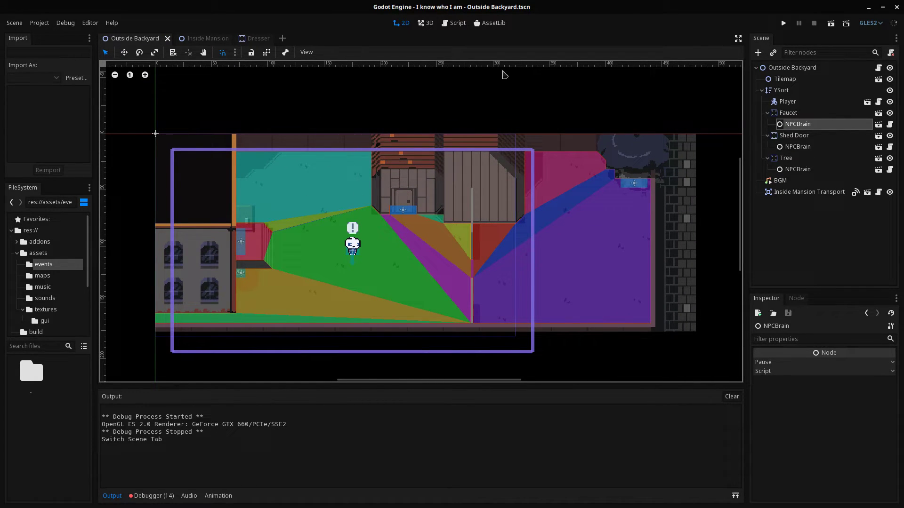
Switch to Tiled and select the Solids collision layer of the mansion map
mouse_move(471, 5)
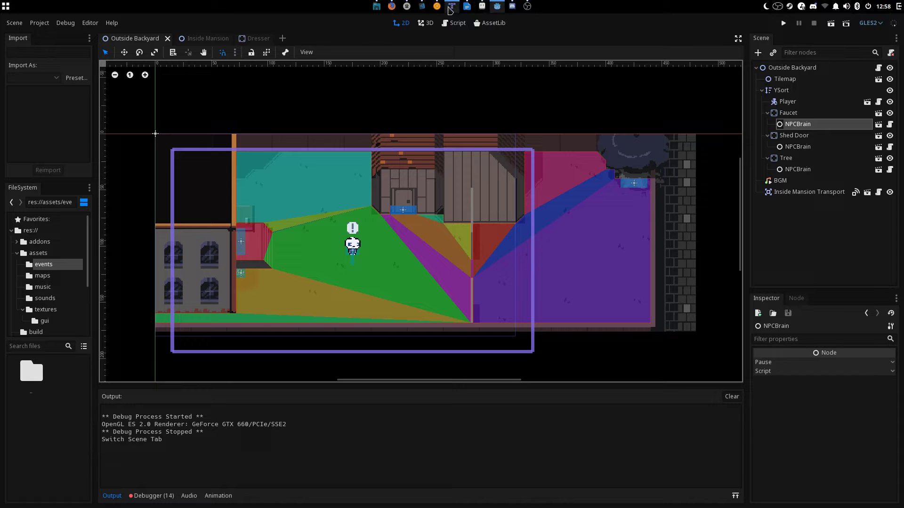
left_click(467, 5)
middle_click_drag(520, 158, 540, 205)
middle_click_drag(476, 213, 431, 241)
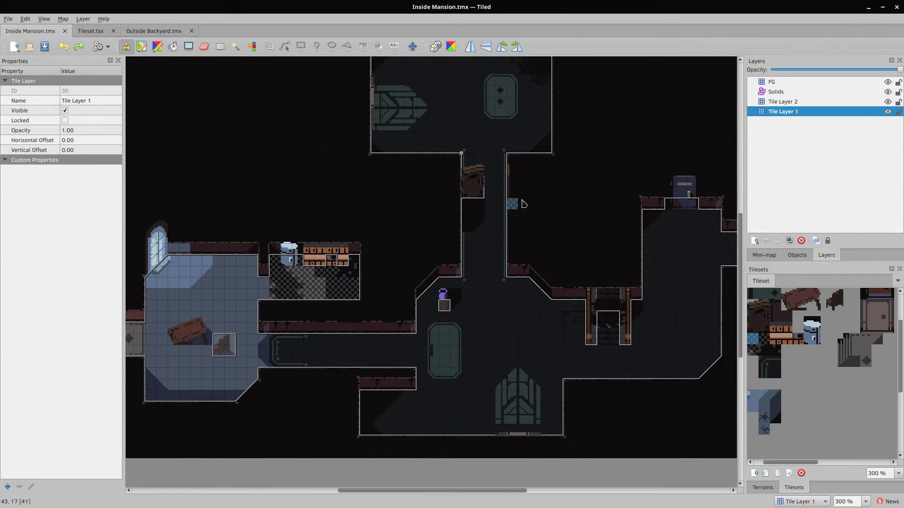
middle_click_drag(518, 201, 460, 240)
left_click(782, 104)
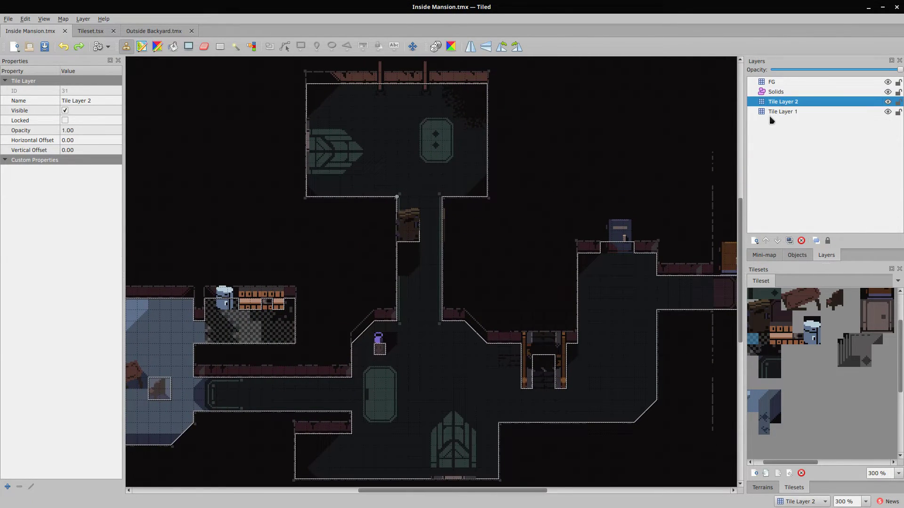
left_click(787, 112)
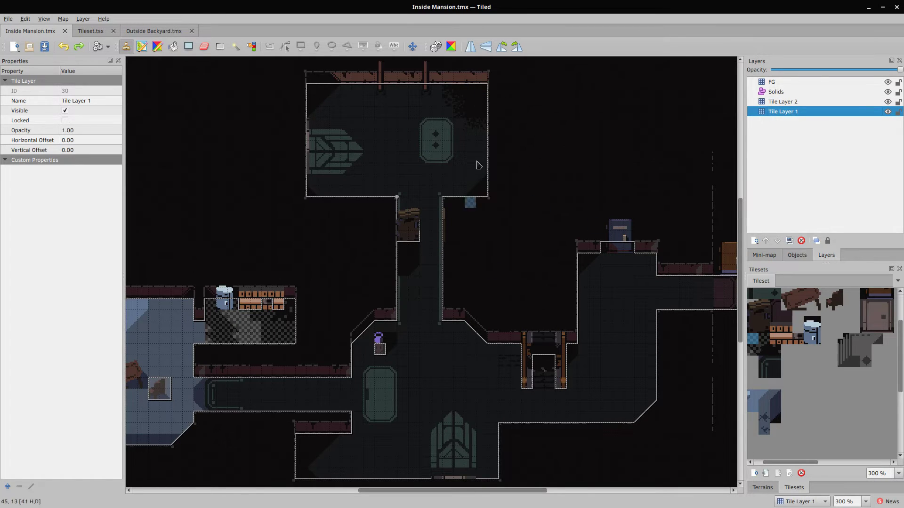
left_click(777, 92)
Select the large Solids collision polygon and frame it in the view
middle_click_drag(338, 208, 375, 218)
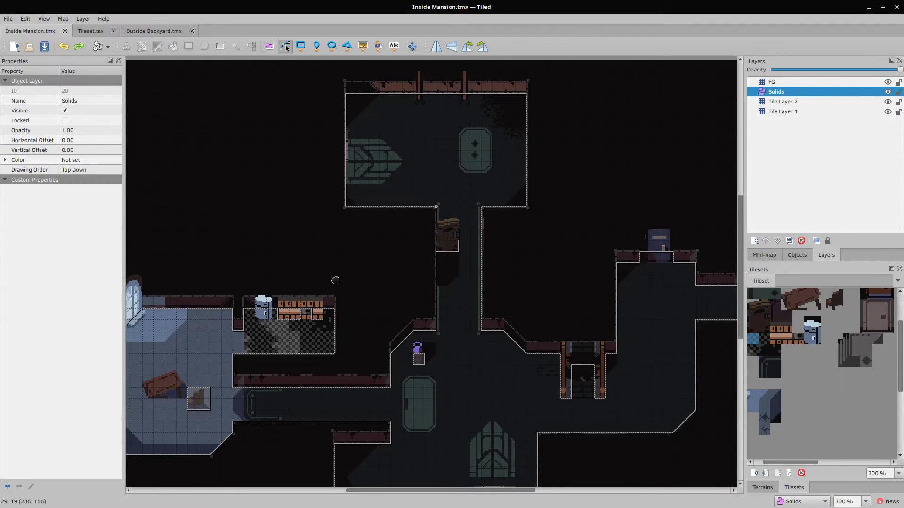
middle_click_drag(339, 278, 384, 270)
key("alt+Tab")
key("Escape")
middle_click_drag(369, 321, 615, 191)
left_click(354, 324)
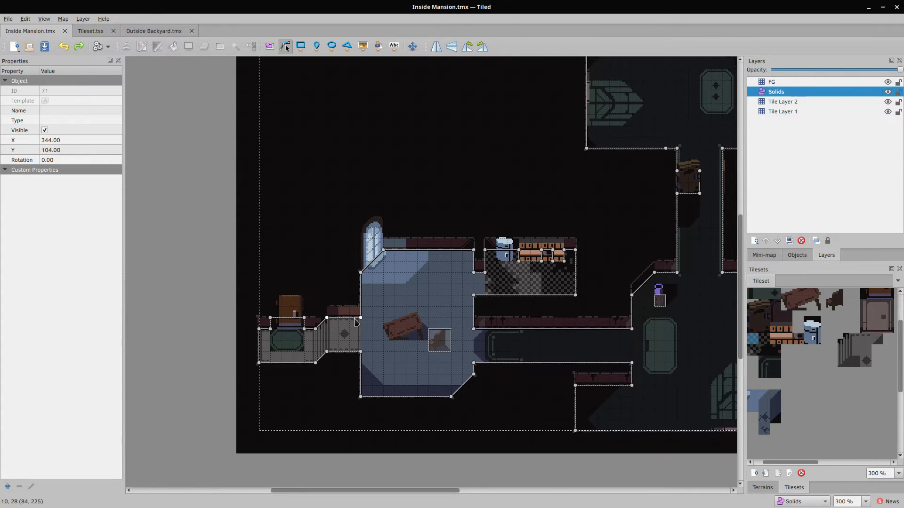
middle_click_drag(375, 308, 279, 315)
middle_click_drag(444, 270, 299, 268)
scroll(264, 280, "up", 2)
scroll(264, 281, "down", 3)
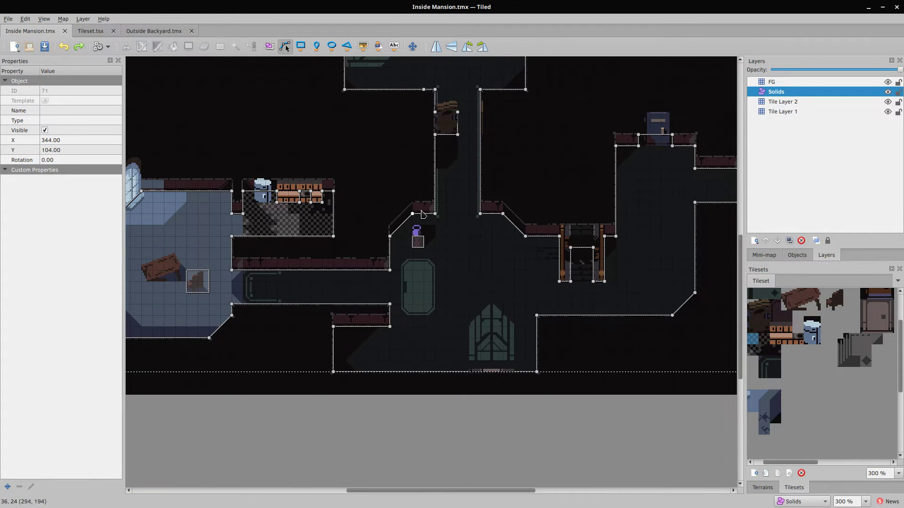
scroll(432, 152, "up", 3)
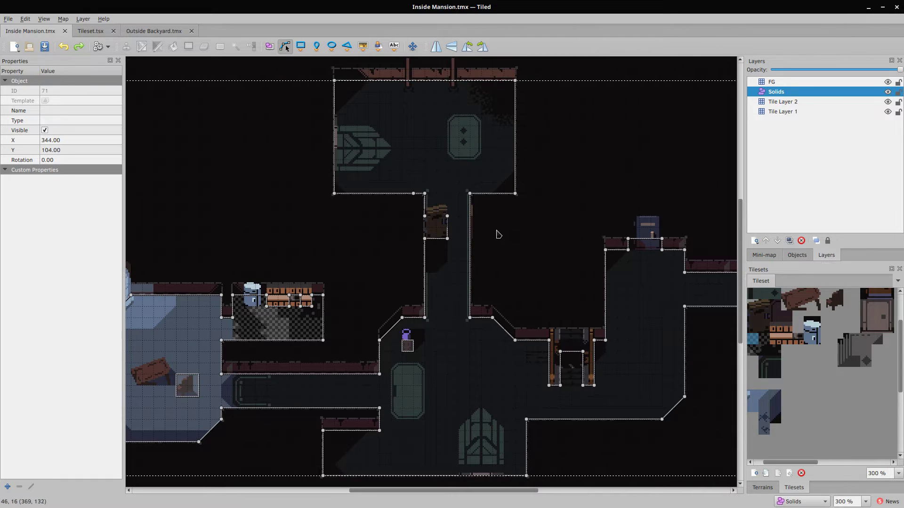
scroll(431, 268, "down", 2, "ctrl")
scroll(541, 277, "up", 2, "ctrl")
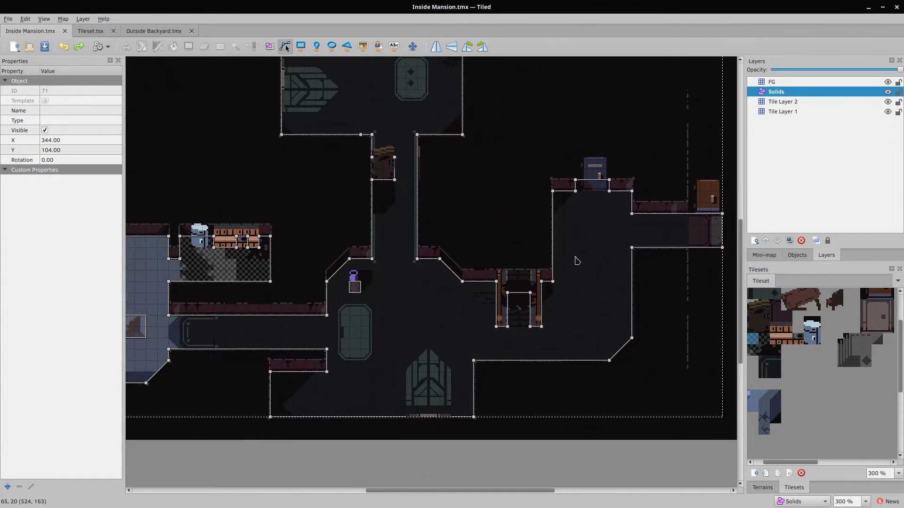
scroll(541, 277, "left", 5)
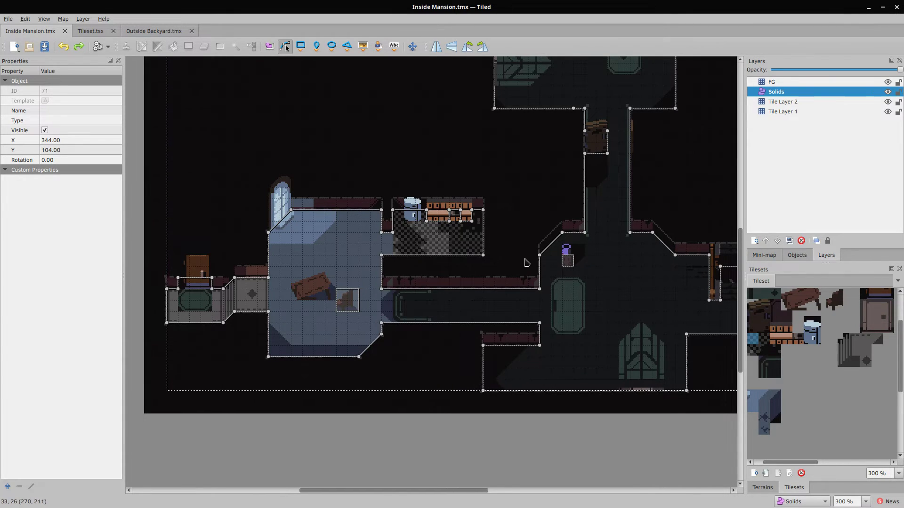
middle_click_drag(526, 263, 444, 275)
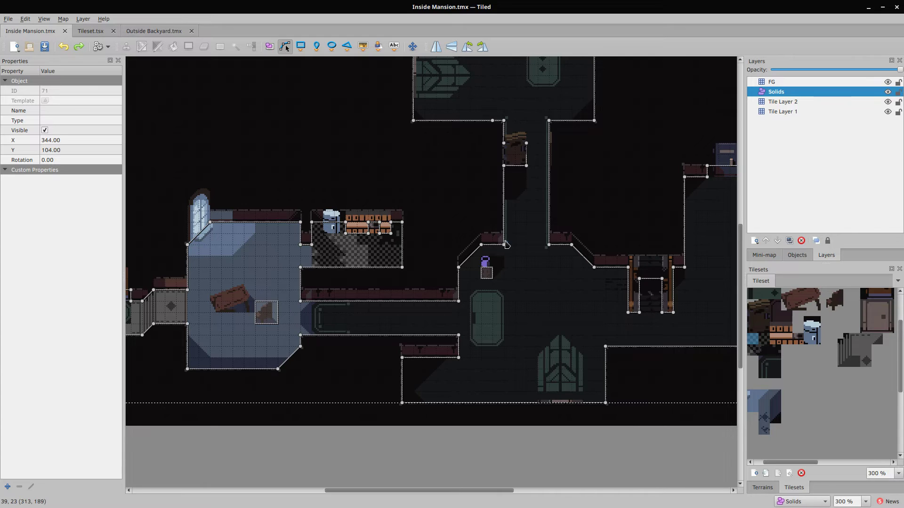
Try moving vertices and splitting segments, undoing each to keep the original outline
mouse_move(506, 244)
left_mouse_down()
mouse_move(494, 222)
mouse_move(522, 204)
mouse_move(449, 206)
mouse_move(493, 236)
left_mouse_up()
key("ctrl+z")
key("ctrl+z")
key("ctrl+z")
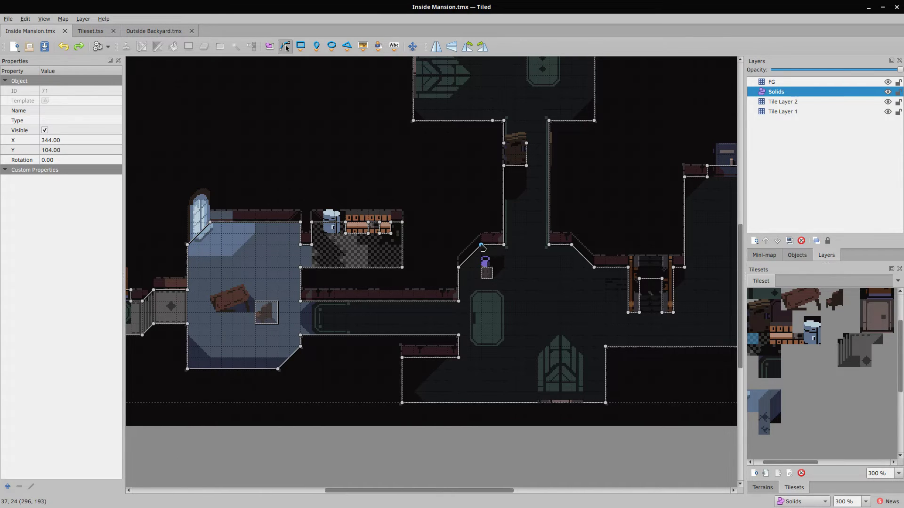
left_click_drag(481, 244, 436, 188)
right_click(462, 209)
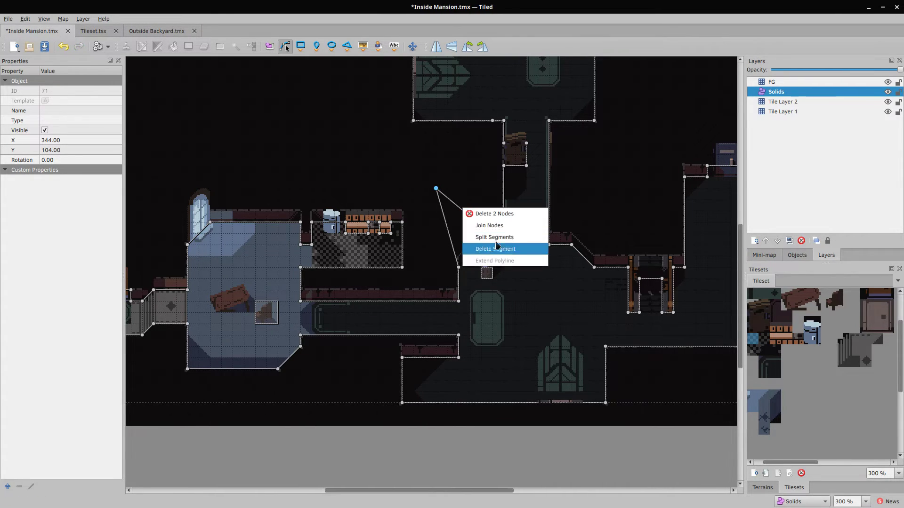
left_click(497, 244)
key("ctrl+z")
right_click(477, 224)
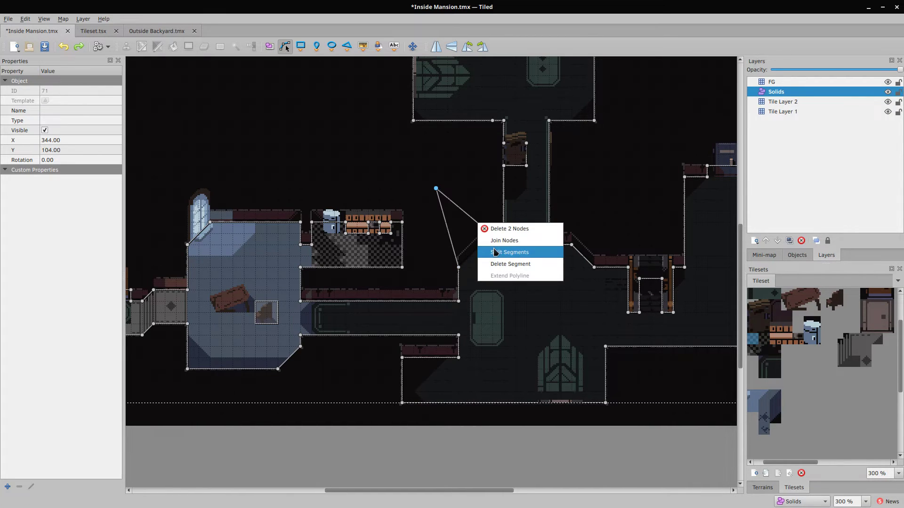
left_click(499, 252)
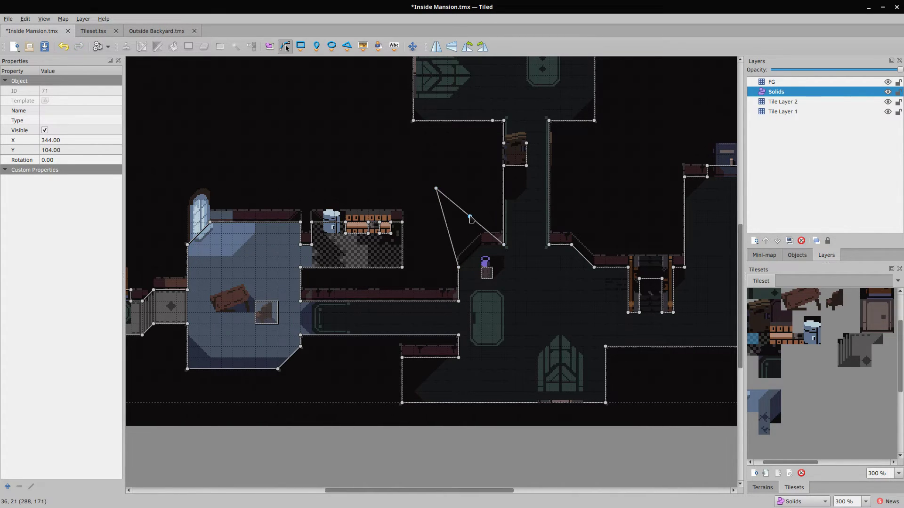
key("ctrl+z")
key("ctrl+z")
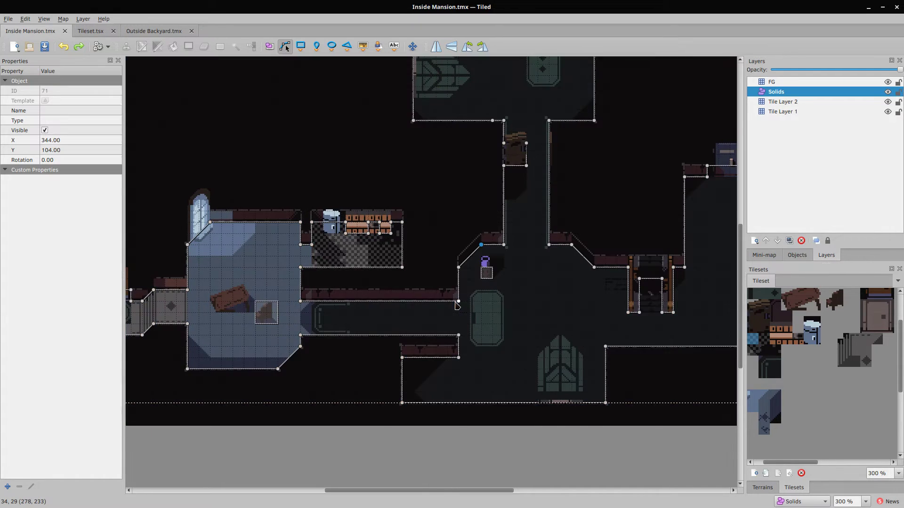
scroll(457, 306, "up", 3)
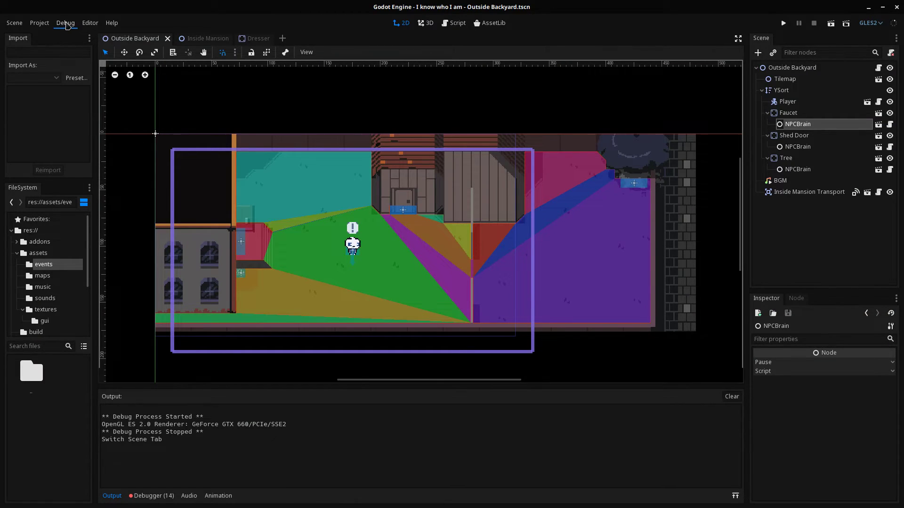
Open the Debug menu and dismiss it without choosing anything
left_click(66, 25)
mouse_move(86, 25)
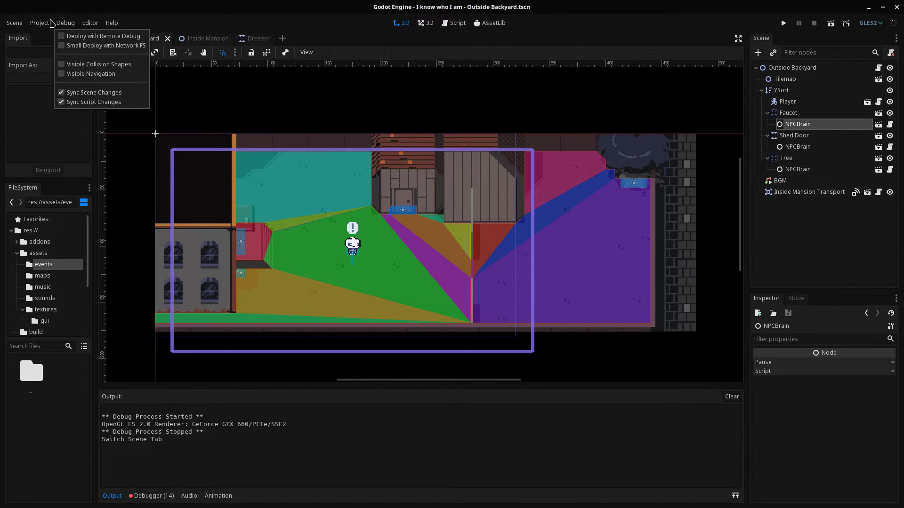
left_click(39, 23)
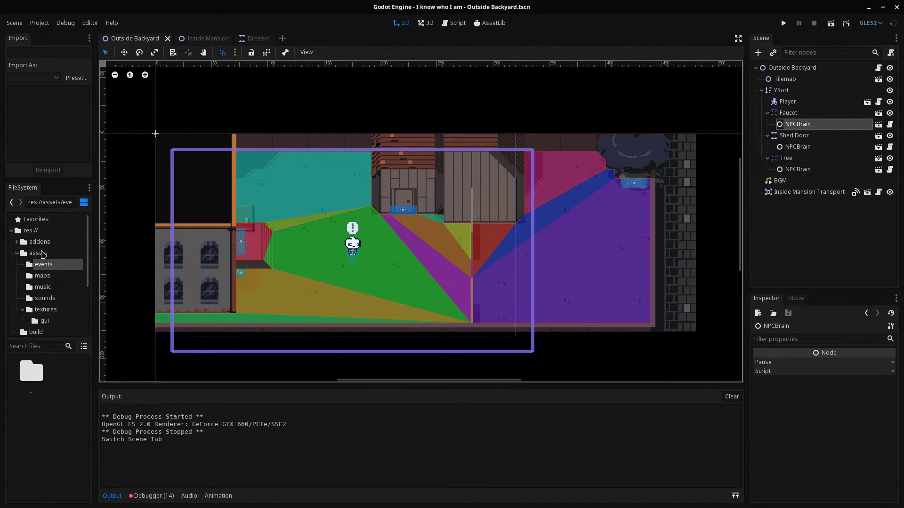
Select Inside Mansion.tmx in res://assets/maps, drop it on the canvas, then undo
left_click(43, 254)
left_click(41, 264)
left_click(43, 276)
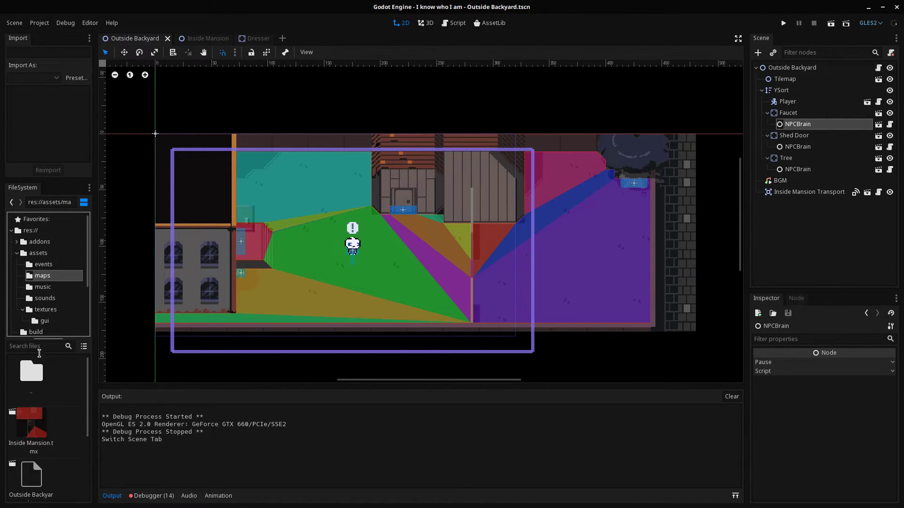
scroll(39, 376, "down", 1)
left_click(40, 385)
left_click_drag(40, 385, 396, 319)
middle_click_drag(395, 319, 296, 193)
key("ctrl+z")
key("ctrl+shift+z")
left_click(437, 262)
middle_click_drag(466, 205, 545, 296)
scroll(465, 259, "up", 2)
key("alt+Tab")
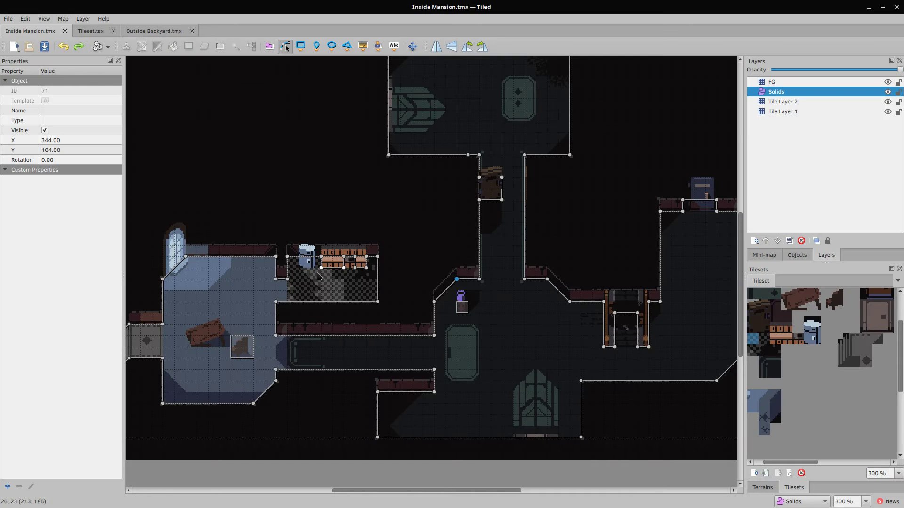
left_click(461, 307)
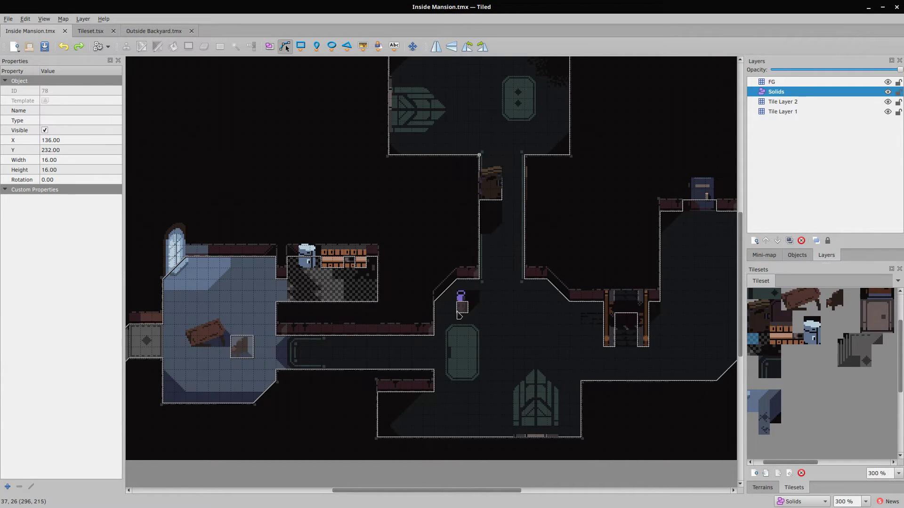
key("alt+Tab")
middle_click_drag(377, 141, 344, 180)
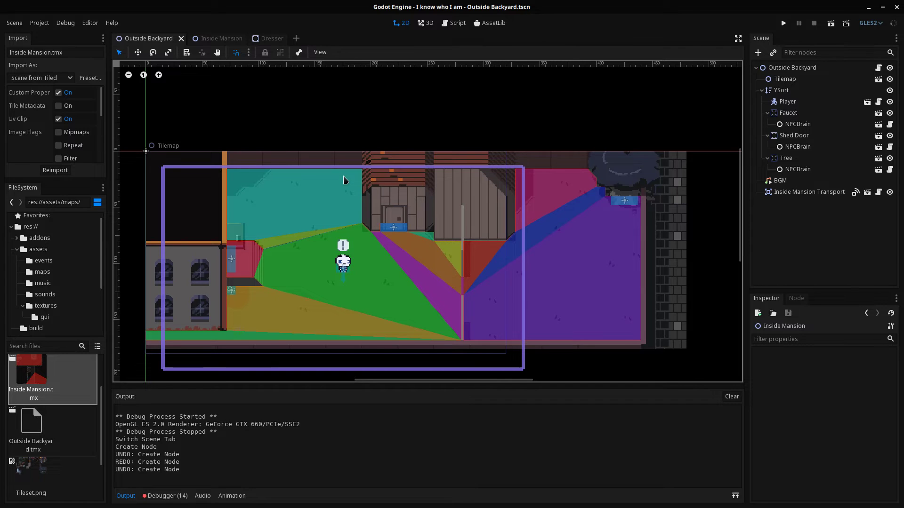
Nudge the Player and undo it, then select the Inside Mansion Transport node
left_click(342, 268)
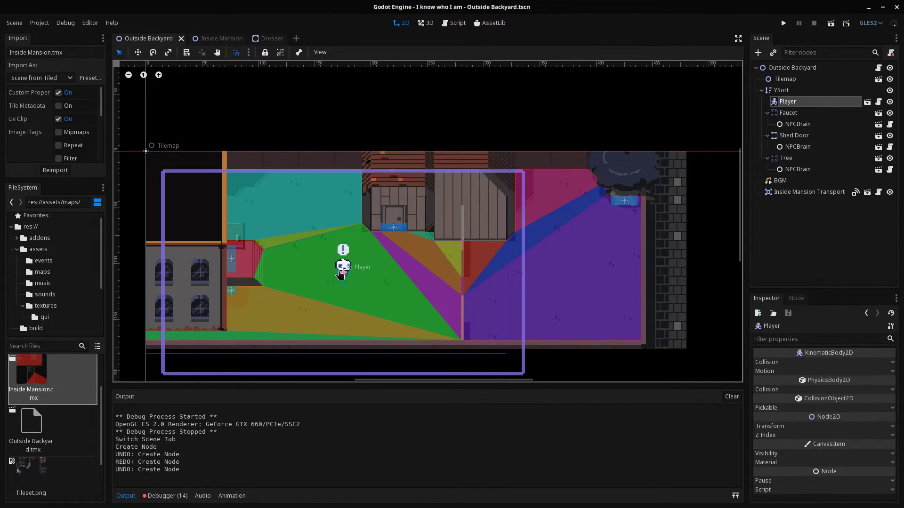
left_click_drag(343, 272, 346, 274)
key("ctrl+z")
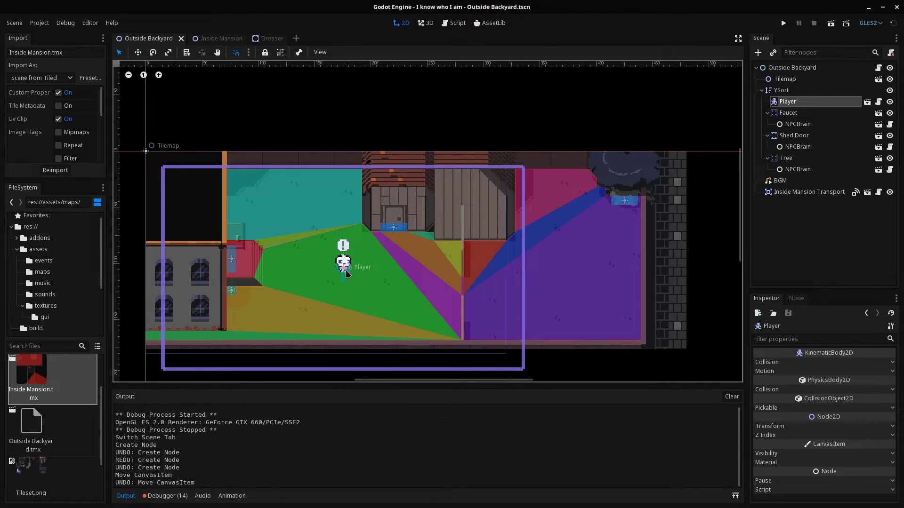
left_click(234, 260)
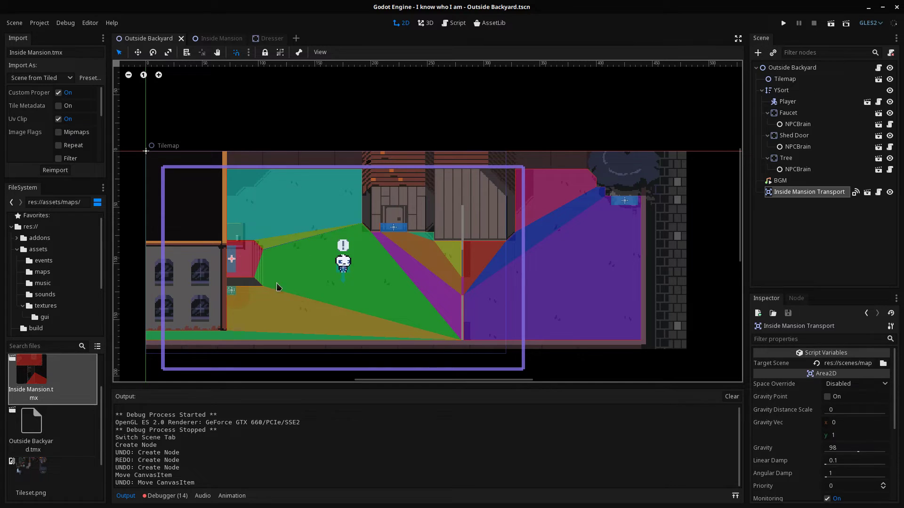
middle_click_drag(249, 228, 320, 233)
Switch to Visual Studio Code and click into GameMap.gd near line 6
key("alt+Tab")
key("alt+Tab")
key("alt+Tab")
key("Tab")
key("Tab")
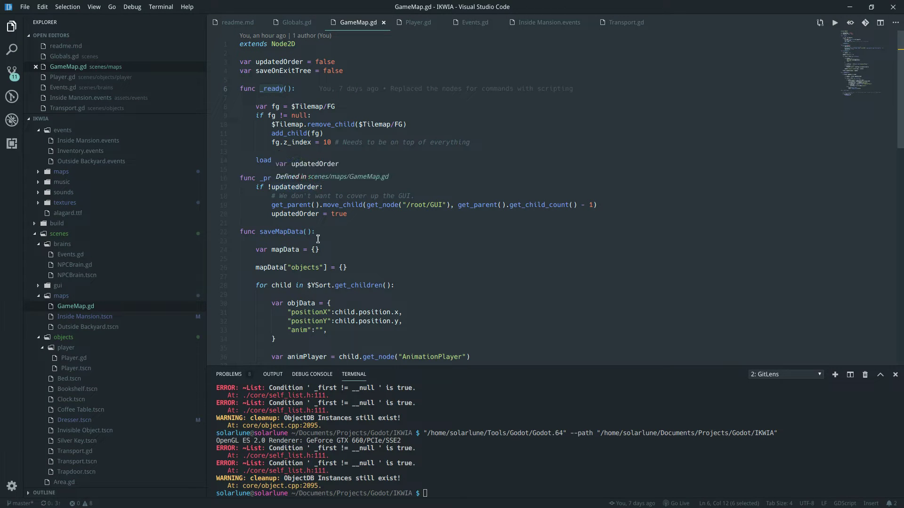
left_click(325, 89)
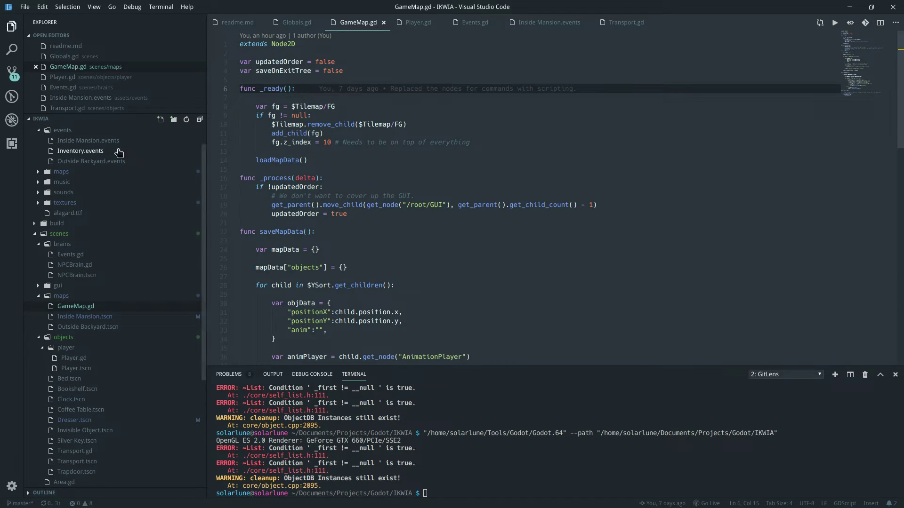
Open Inside Mansion.events from the Explorer and scroll to its top
left_click(106, 141)
scroll(246, 116, "up", 5)
scroll(246, 116, "up", 5)
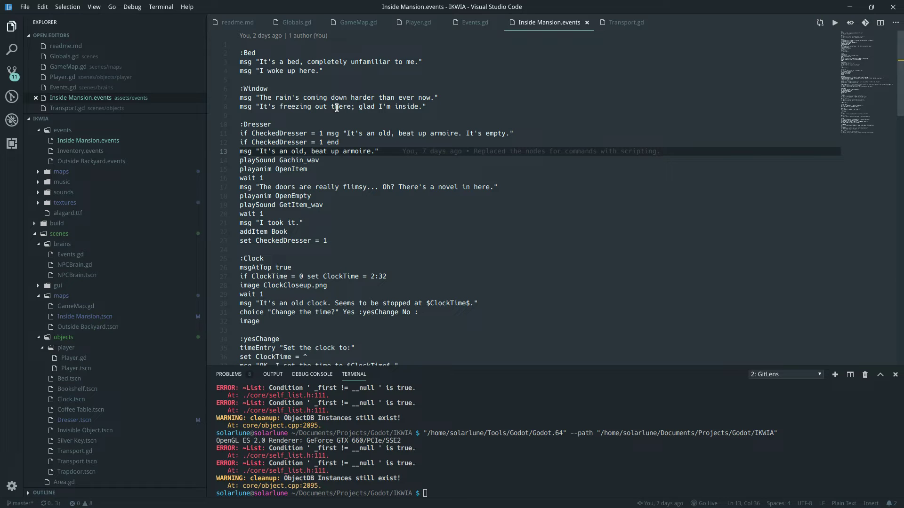
Pan Godot's Outside Backyard view, then return to VS Code's Player.gd tab
scroll(338, 107, "down", 10)
key("alt+Tab")
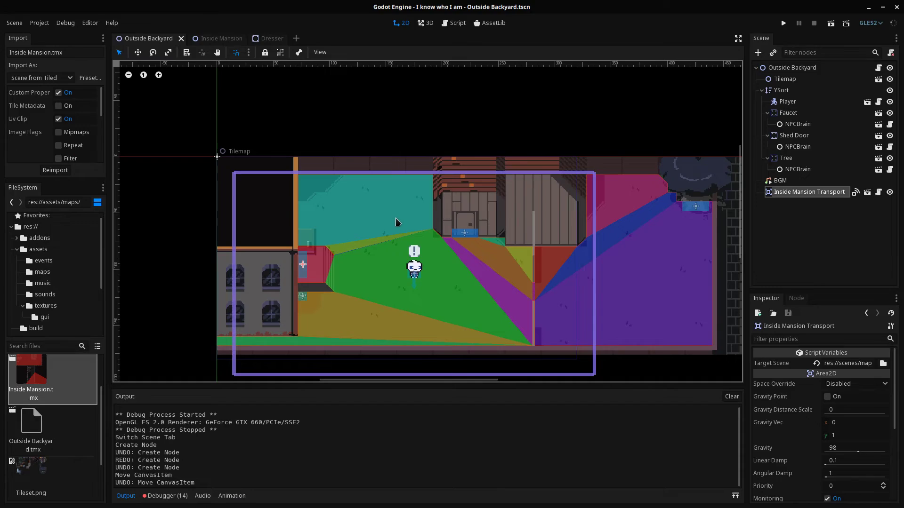
middle_click_drag(380, 234, 343, 192)
key("alt+Tab")
key("alt+Tab")
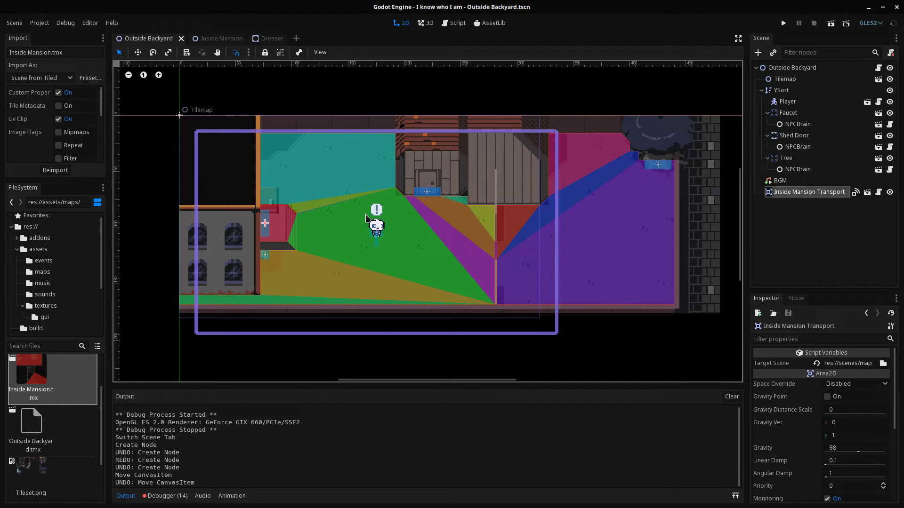
key("alt+Tab")
left_click(414, 24)
Browse the Globals.gd save/load code and the GameMap.gd script, then return to the Godot editor
left_click(282, 23)
left_click(355, 24)
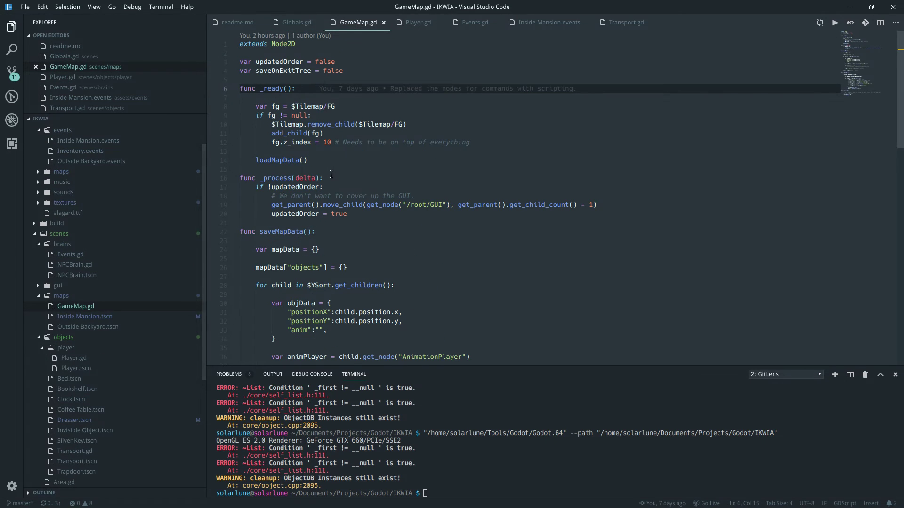
scroll(332, 174, "down", 10)
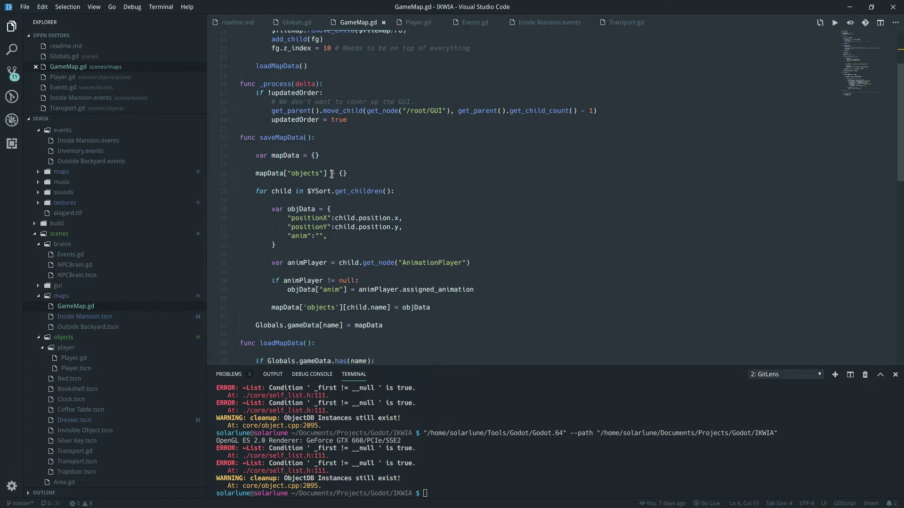
left_click(292, 25)
scroll(342, 168, "down", 1)
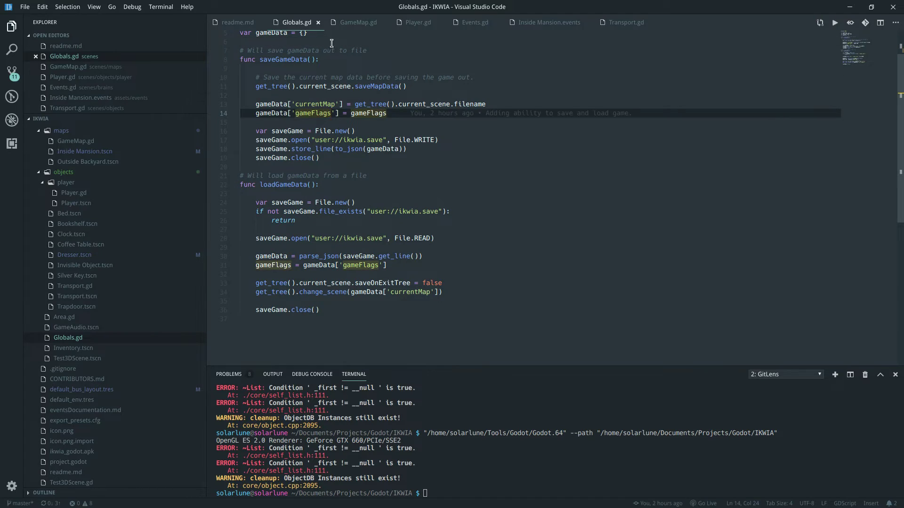
left_click(353, 23)
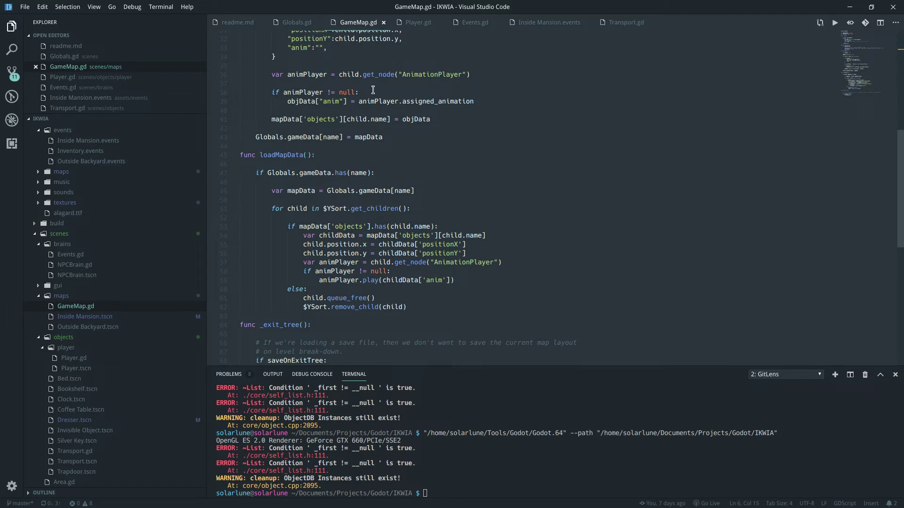
scroll(372, 89, "up", 5)
mouse_move(368, 171)
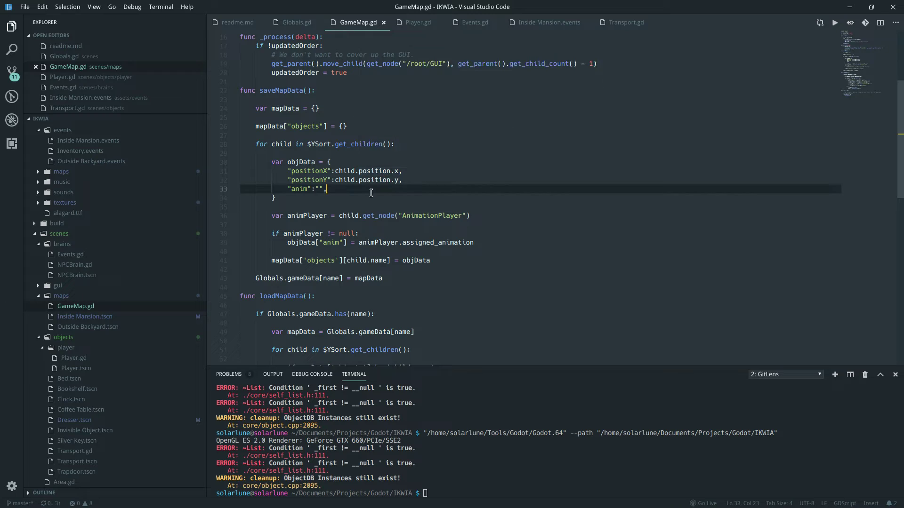
key("alt+Tab")
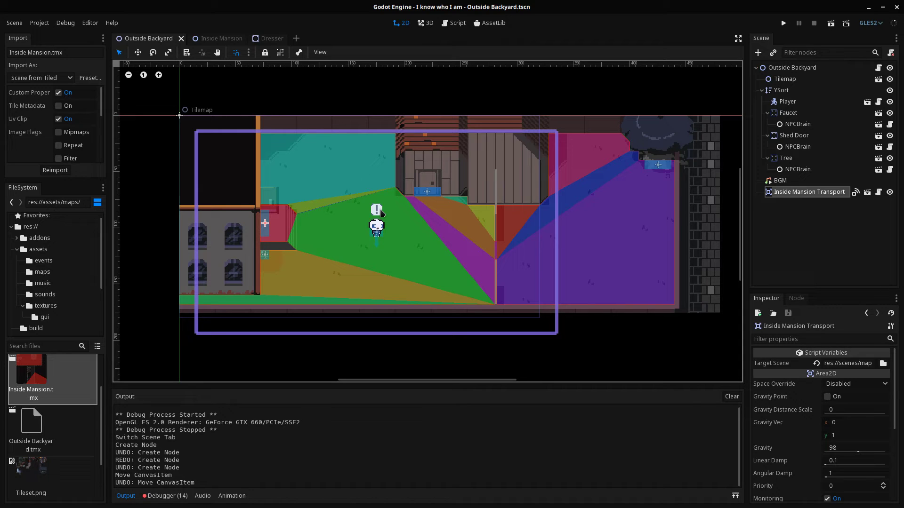
Back in GameMap.gd, walk through saveMapData's objData entries (positionX, anim) and where each object's data is stored
key("alt+Tab")
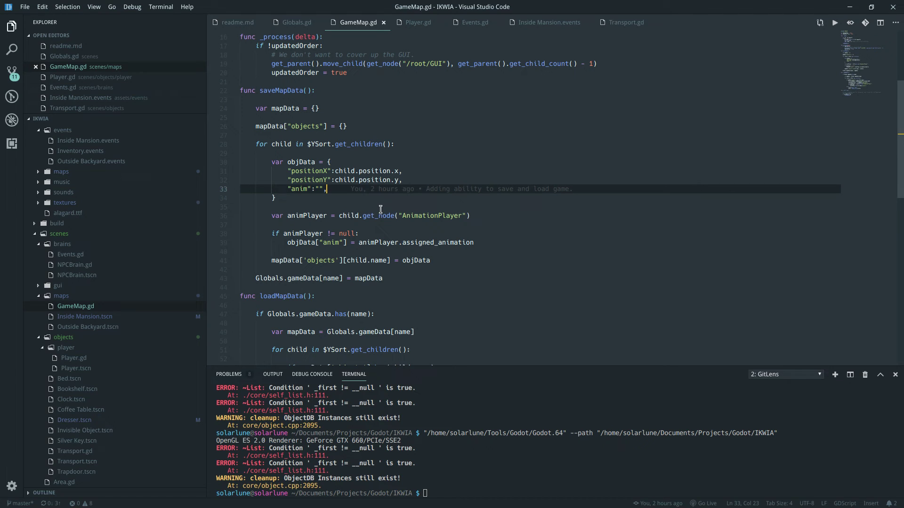
scroll(320, 131, "up", 2)
scroll(314, 136, "down", 1)
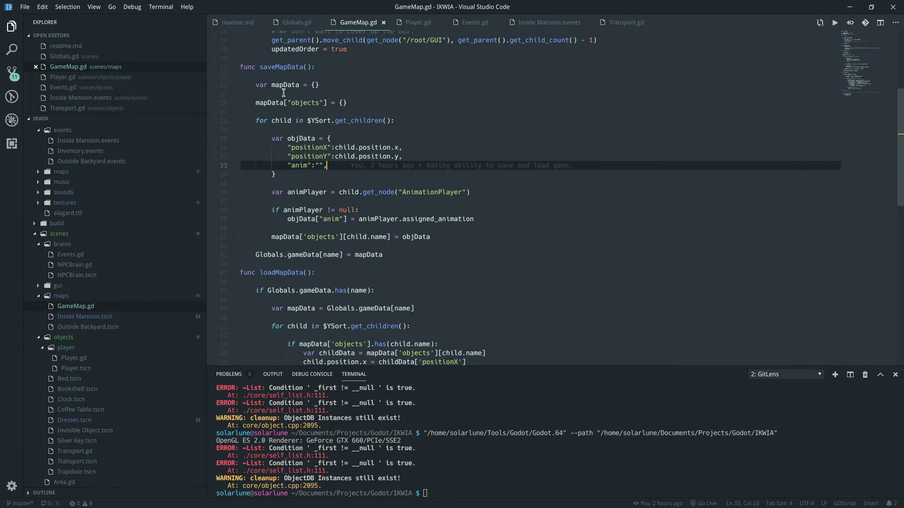
scroll(292, 258, "up", 1)
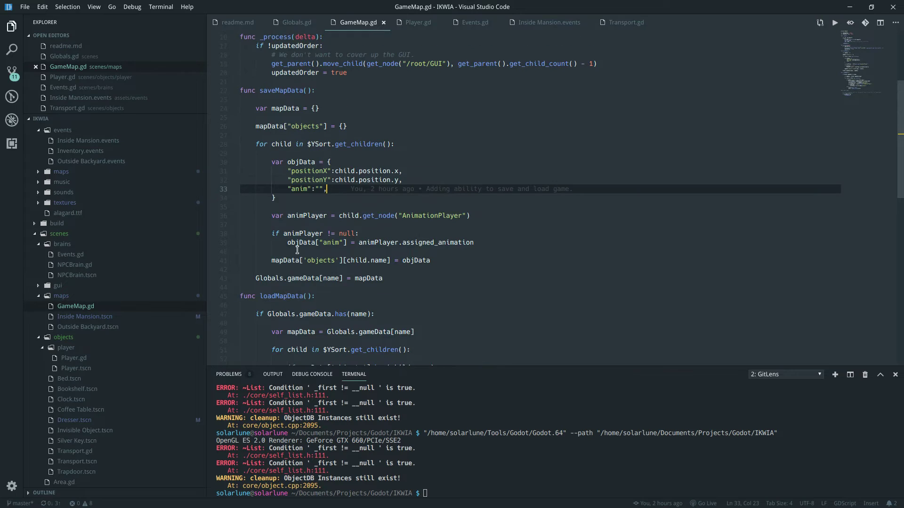
left_click(297, 171)
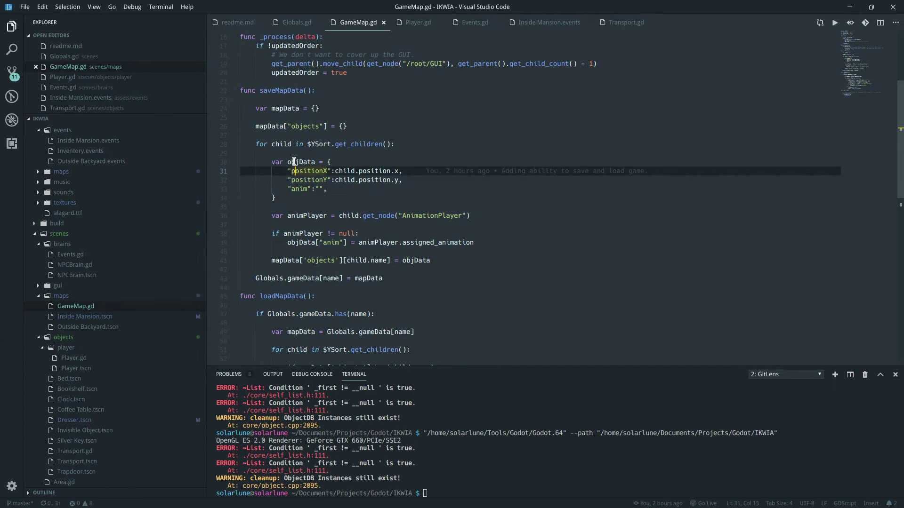
left_click(295, 184)
scroll(407, 334, "up", 3)
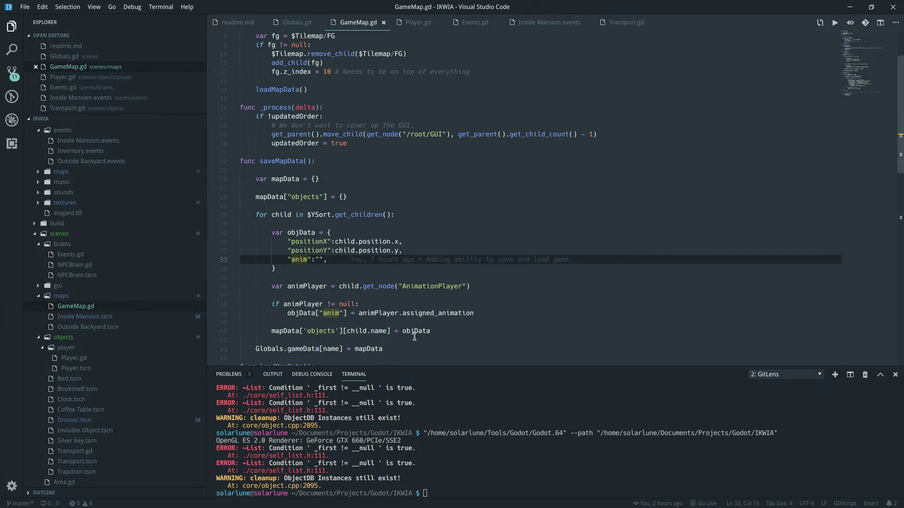
left_click(406, 335)
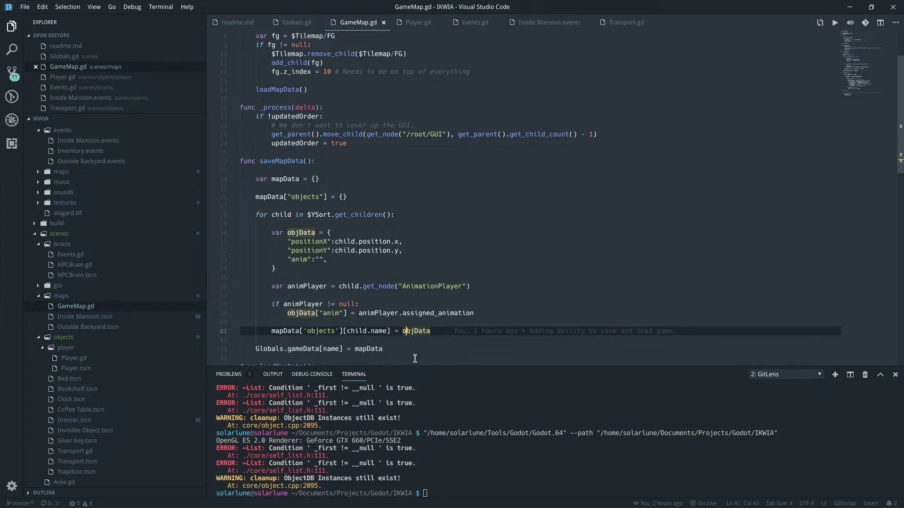
Inspect gameData and saveGameData in Globals.gd, then highlight every loadMapData use in GameMap.gd
scroll(423, 357, "up", 3)
left_click(302, 22)
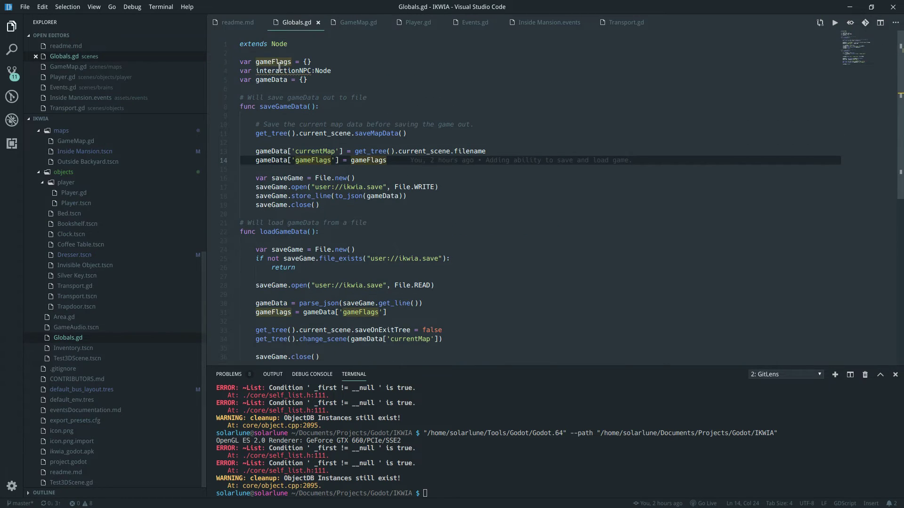
left_click(273, 79)
left_click(356, 115)
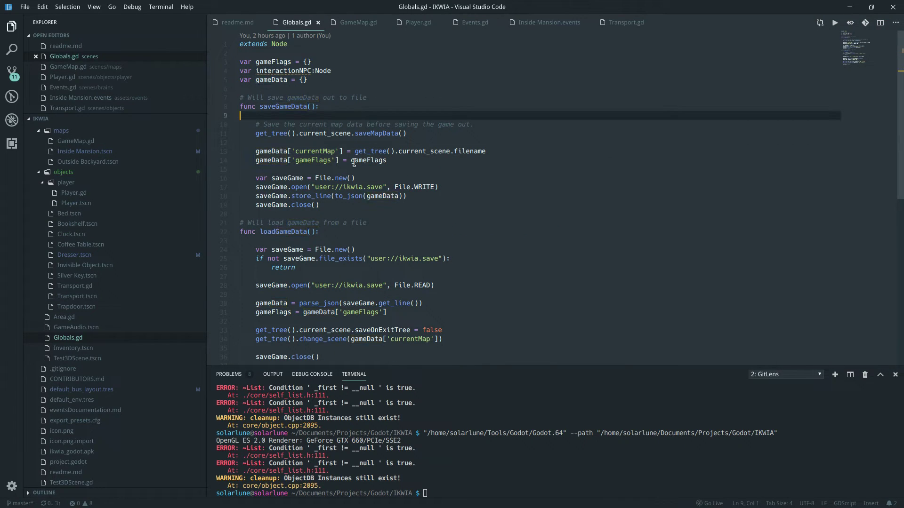
left_click(340, 23)
scroll(418, 193, "down", 5)
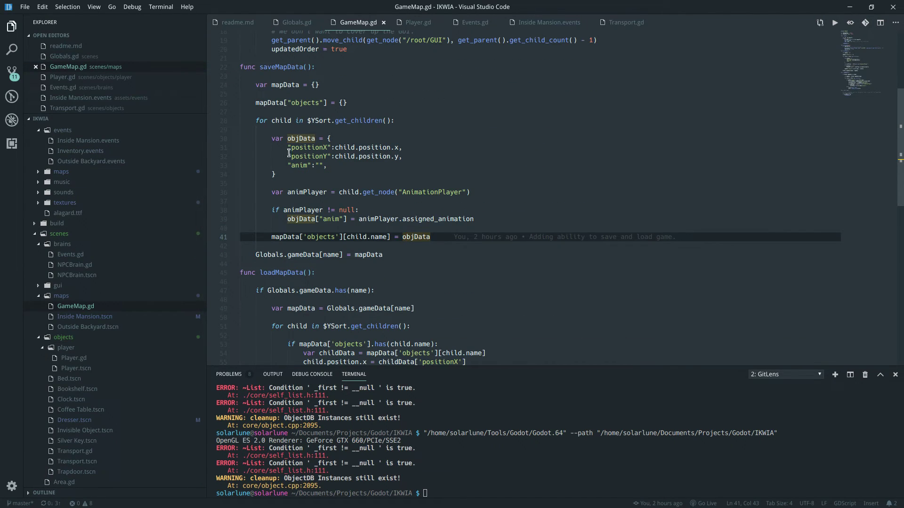
scroll(292, 150, "up", 6)
double_click(292, 153)
scroll(319, 194, "down", 4)
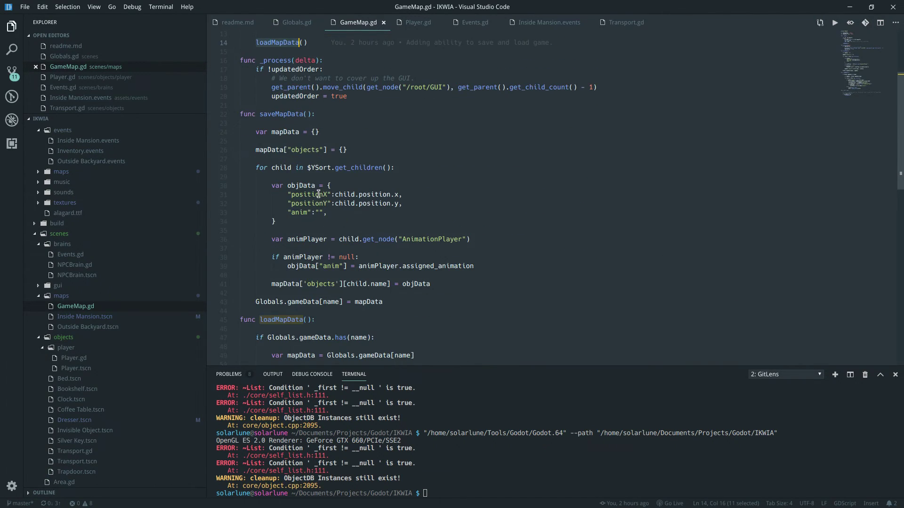
scroll(318, 194, "down", 5)
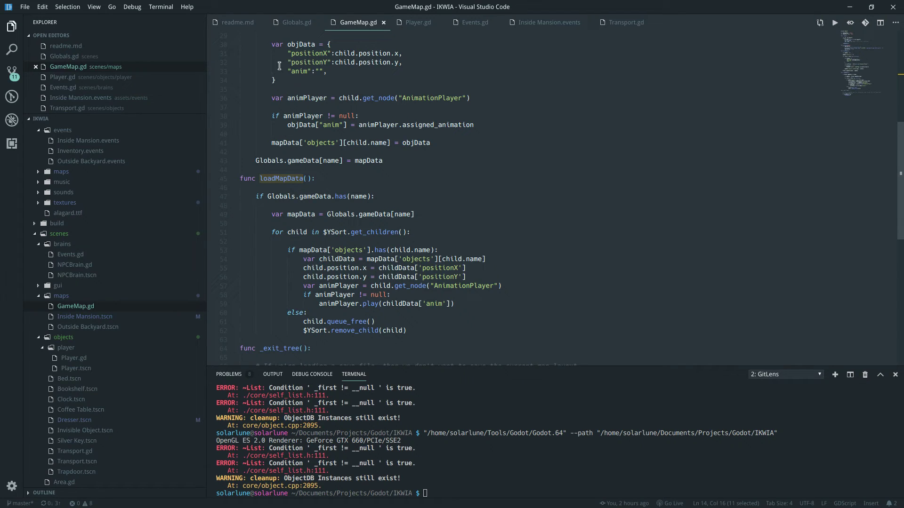
In Globals.gd, trace gameData uses, the save-file opening and the load function, then return to Godot
left_click(287, 23)
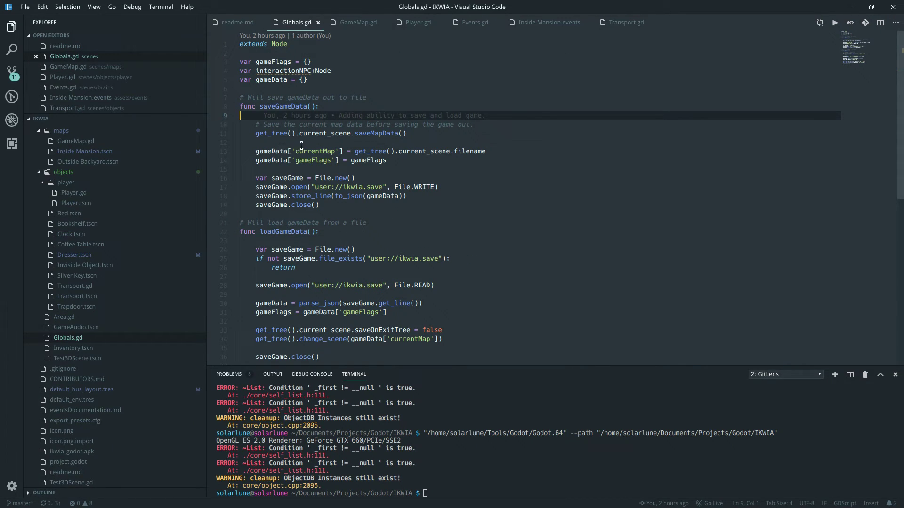
double_click(263, 81)
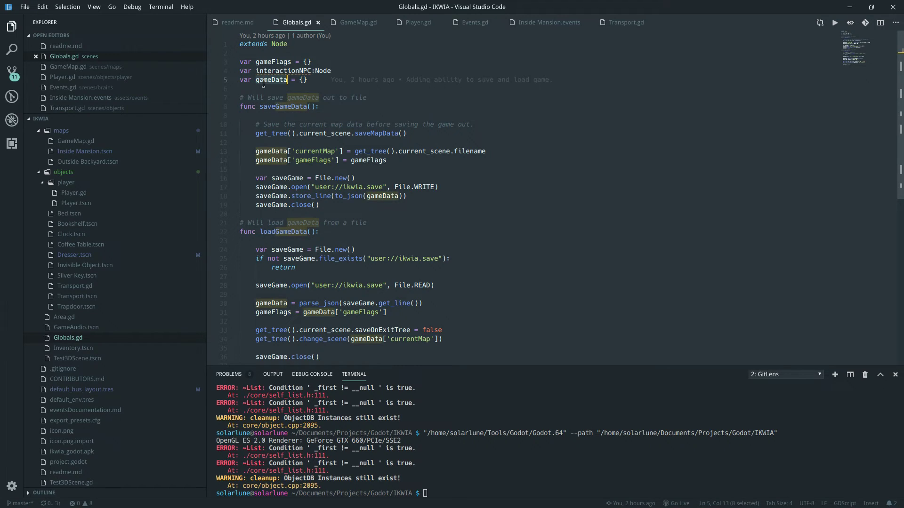
scroll(296, 122, "down", 2)
left_click(294, 140)
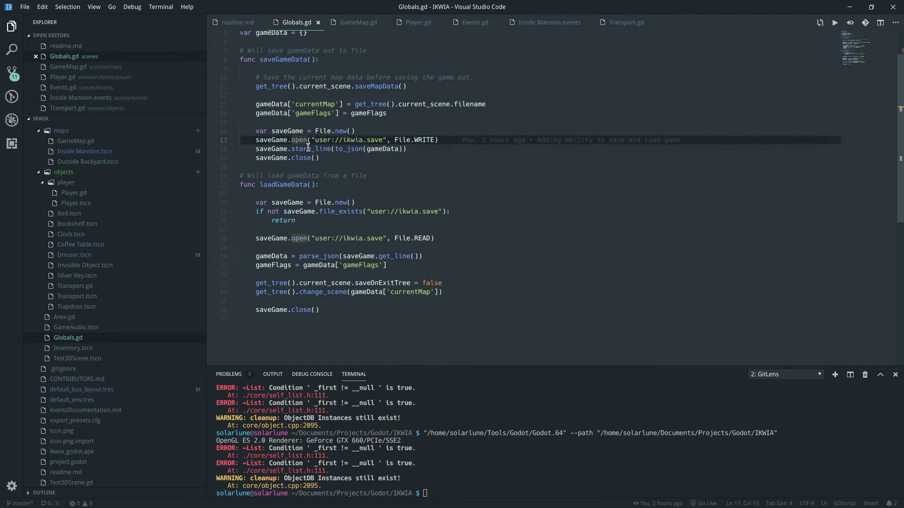
left_click(288, 213)
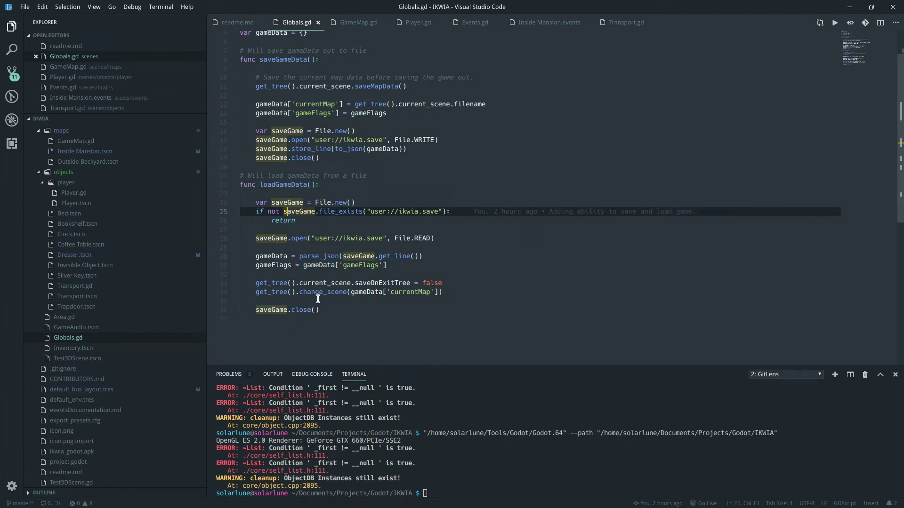
left_click(320, 293)
key("alt+Tab")
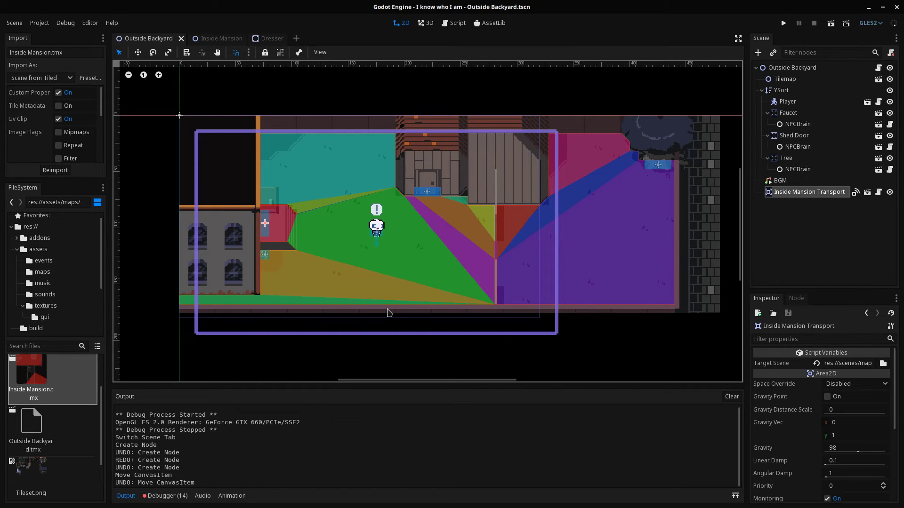
left_click(112, 23)
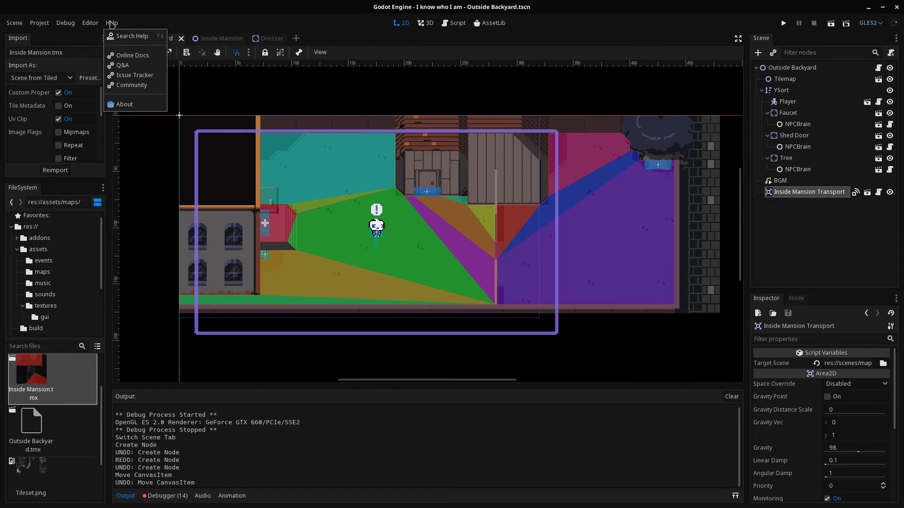
left_click(125, 104)
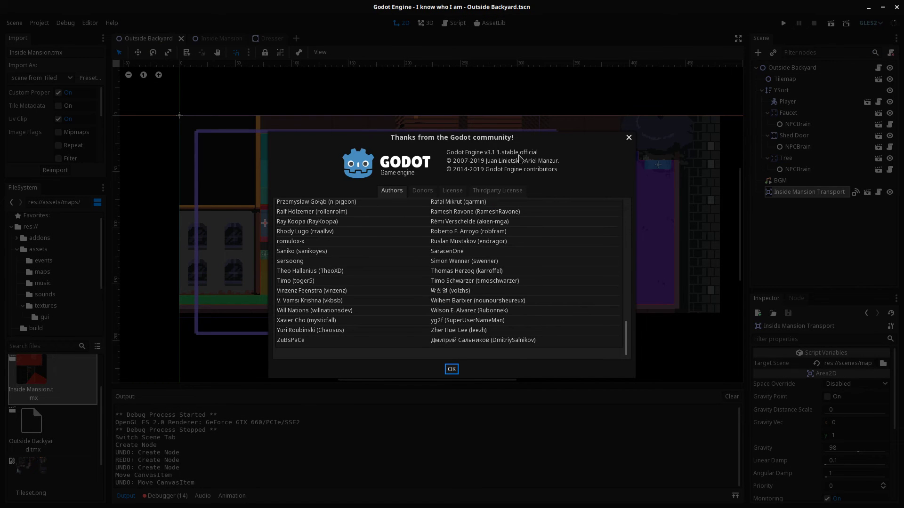
left_click(628, 137)
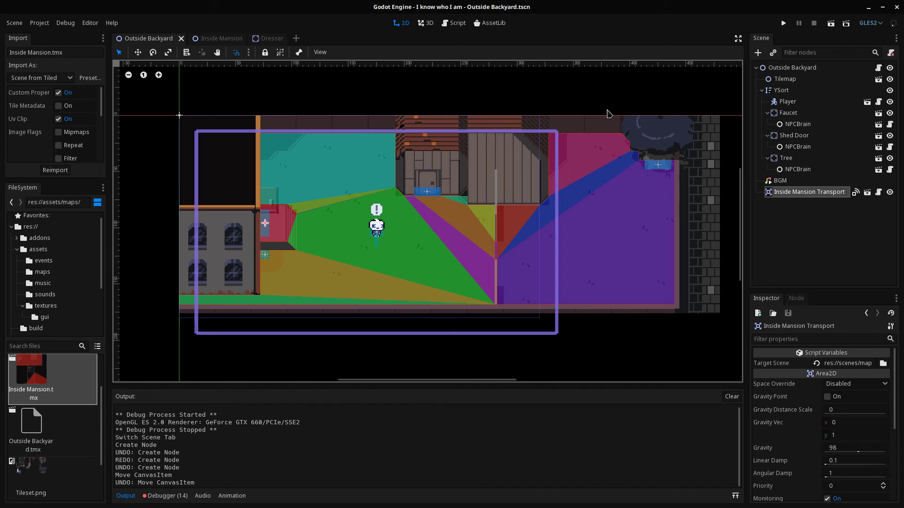
Bring up the Inside Mansion scene, showing its YSort with Trapdoor, Player, Bed, Dresser and Clock
left_click(210, 40)
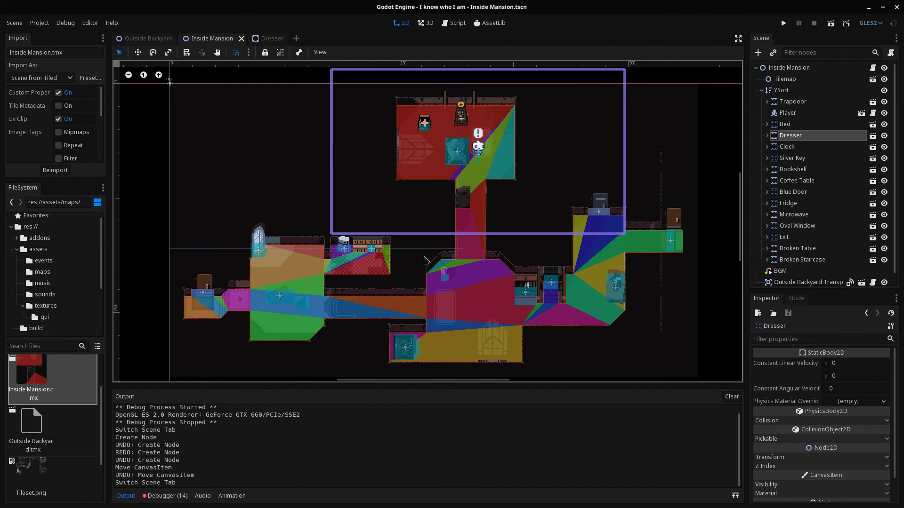
left_click(787, 147)
left_click(788, 139)
scroll(513, 156, "up", 1)
scroll(513, 156, "right", 1)
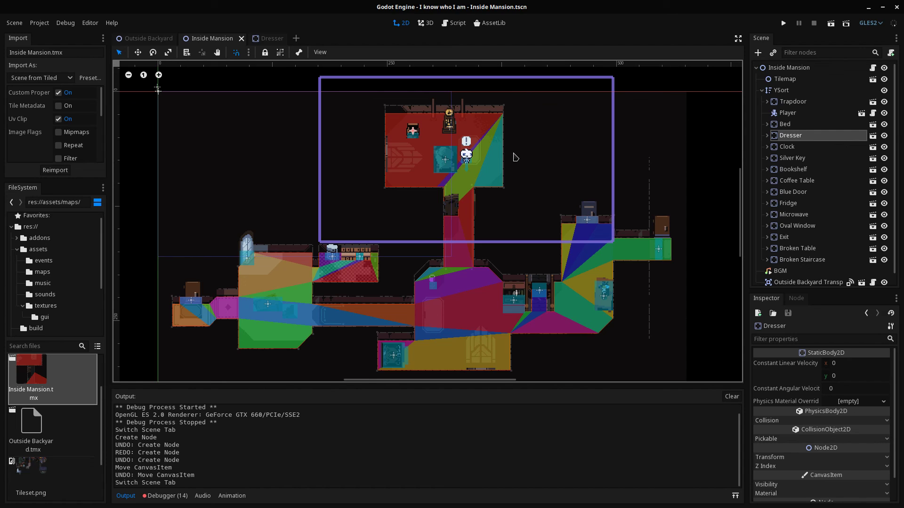
middle_click_drag(413, 156, 410, 143)
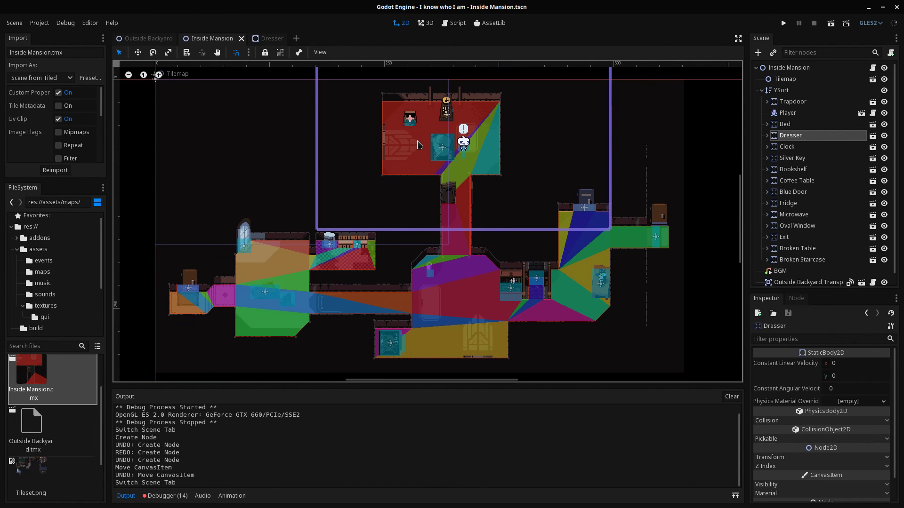
scroll(784, 191, "down", 1)
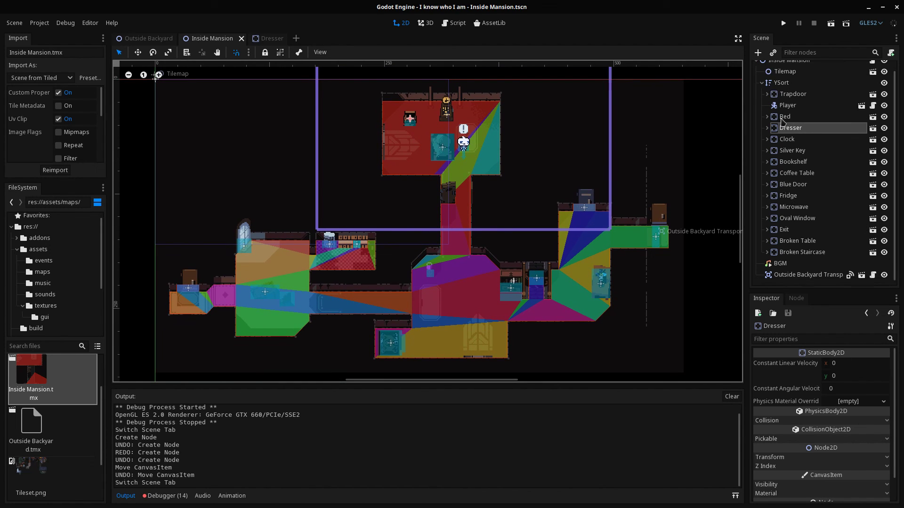